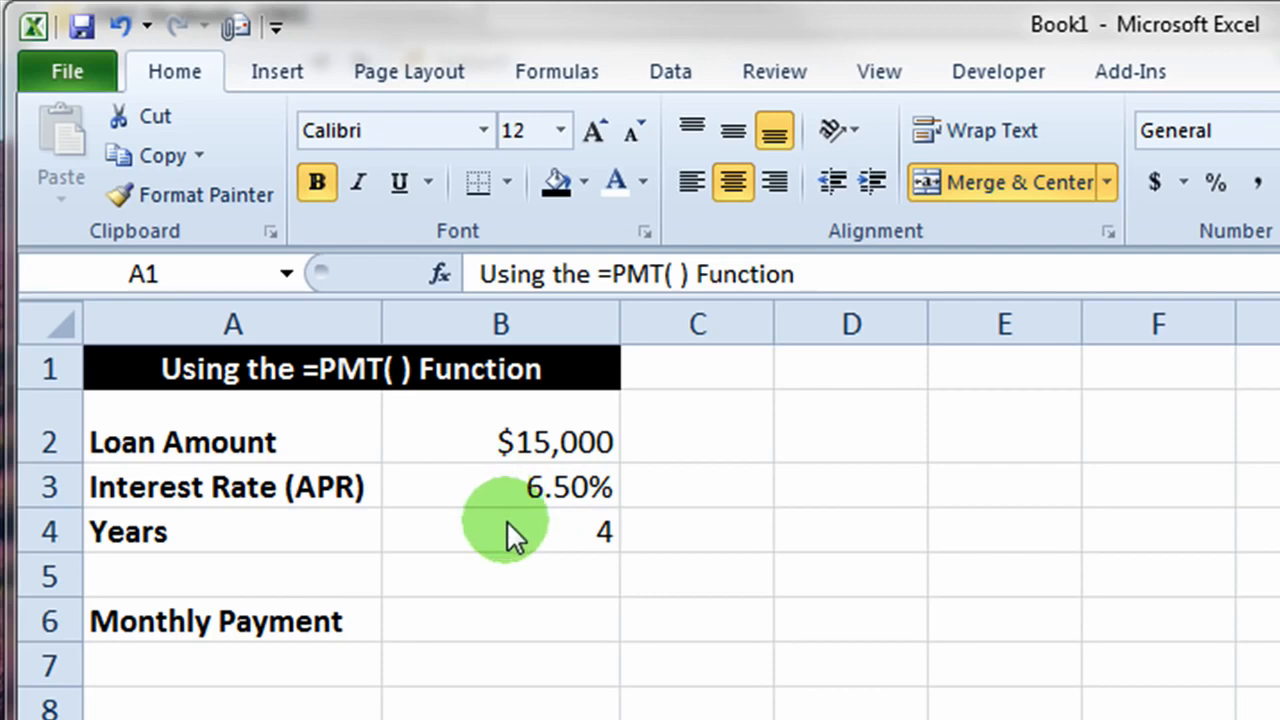
click(460, 620)
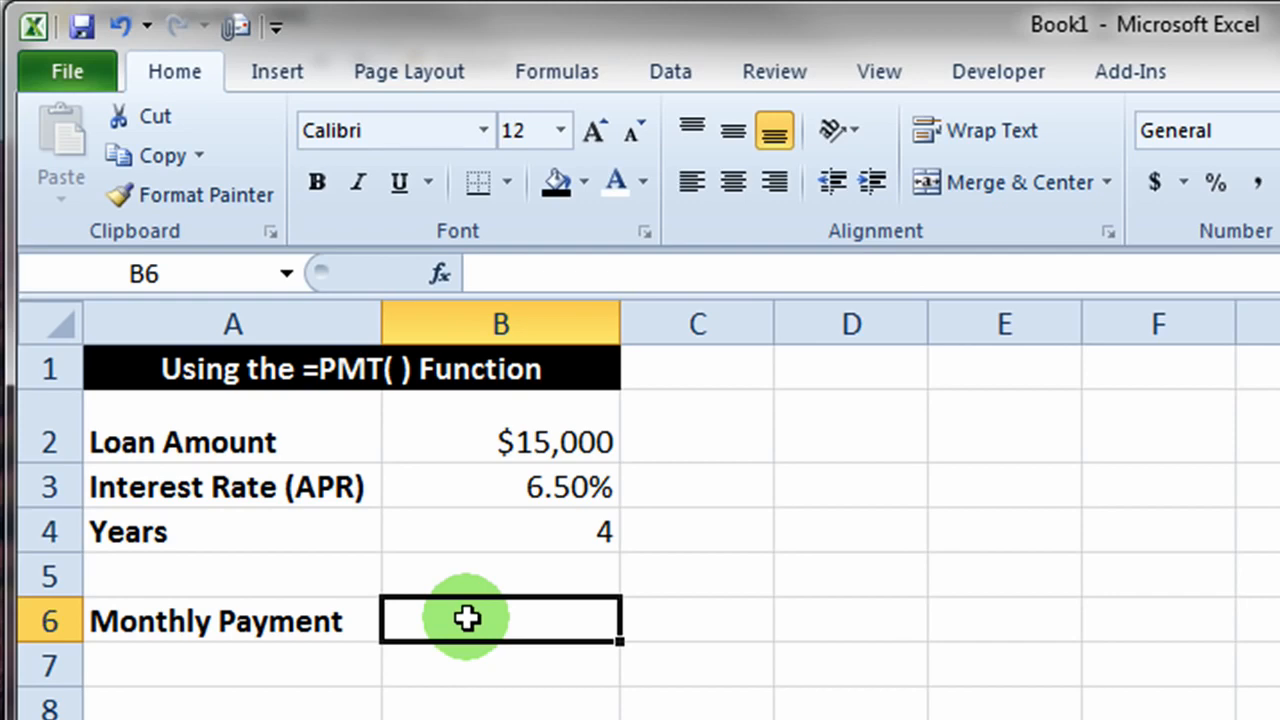
text(=)
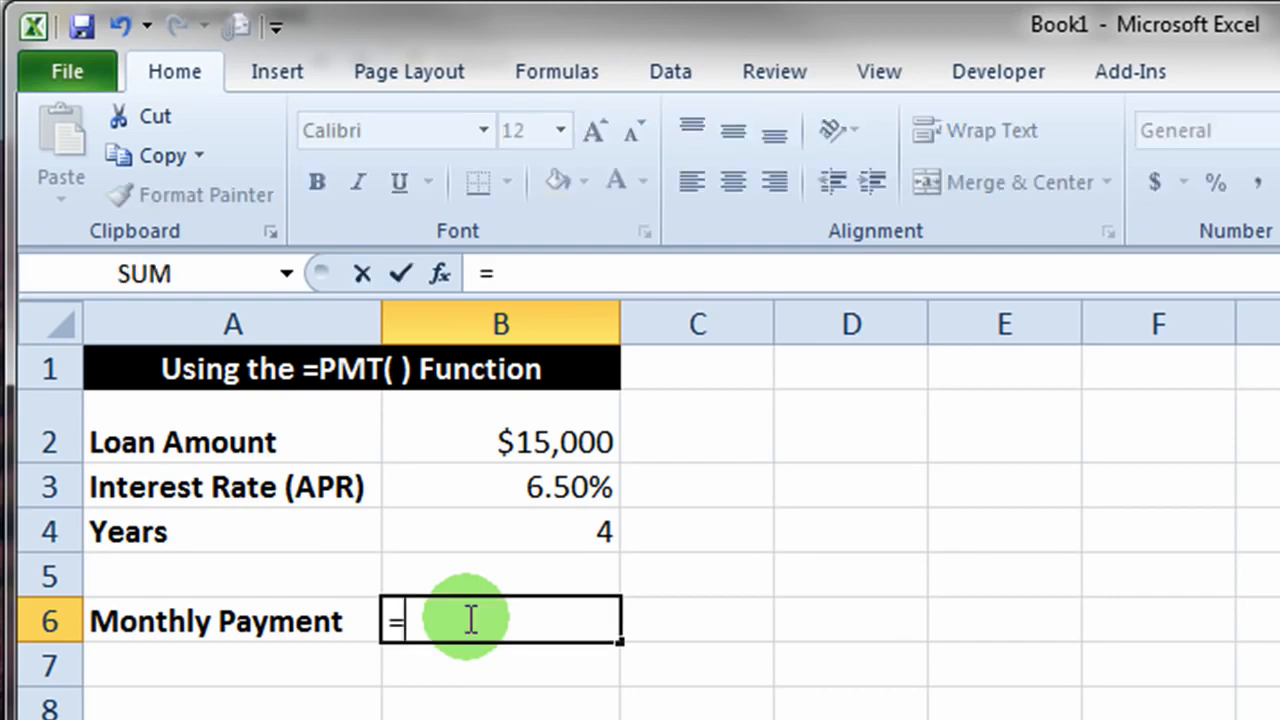
text(pmt)
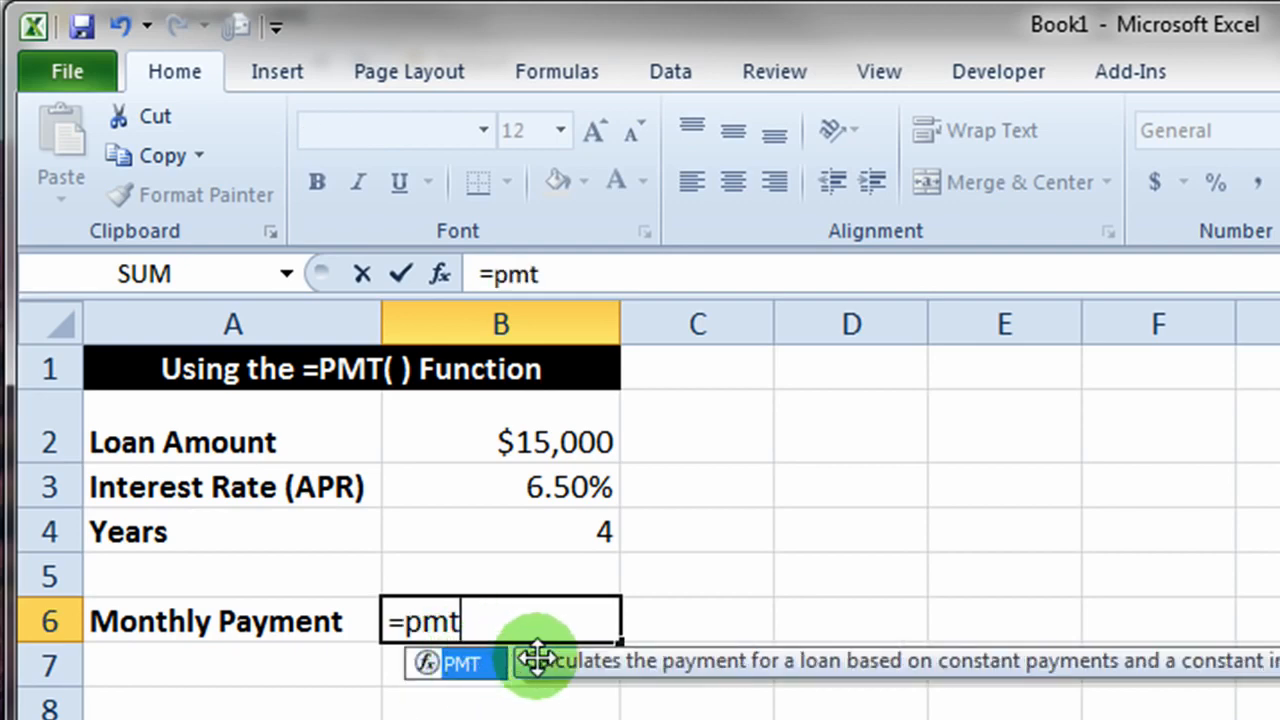
double_click(465, 656)
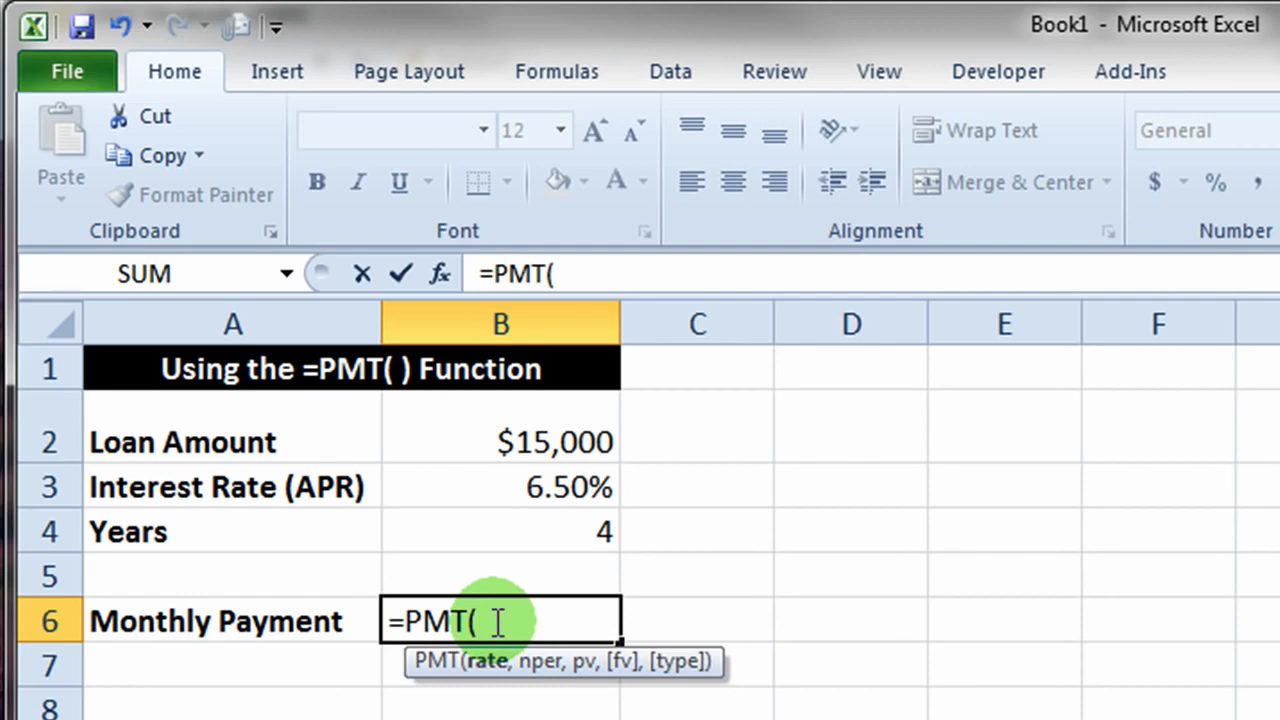
key(Escape)
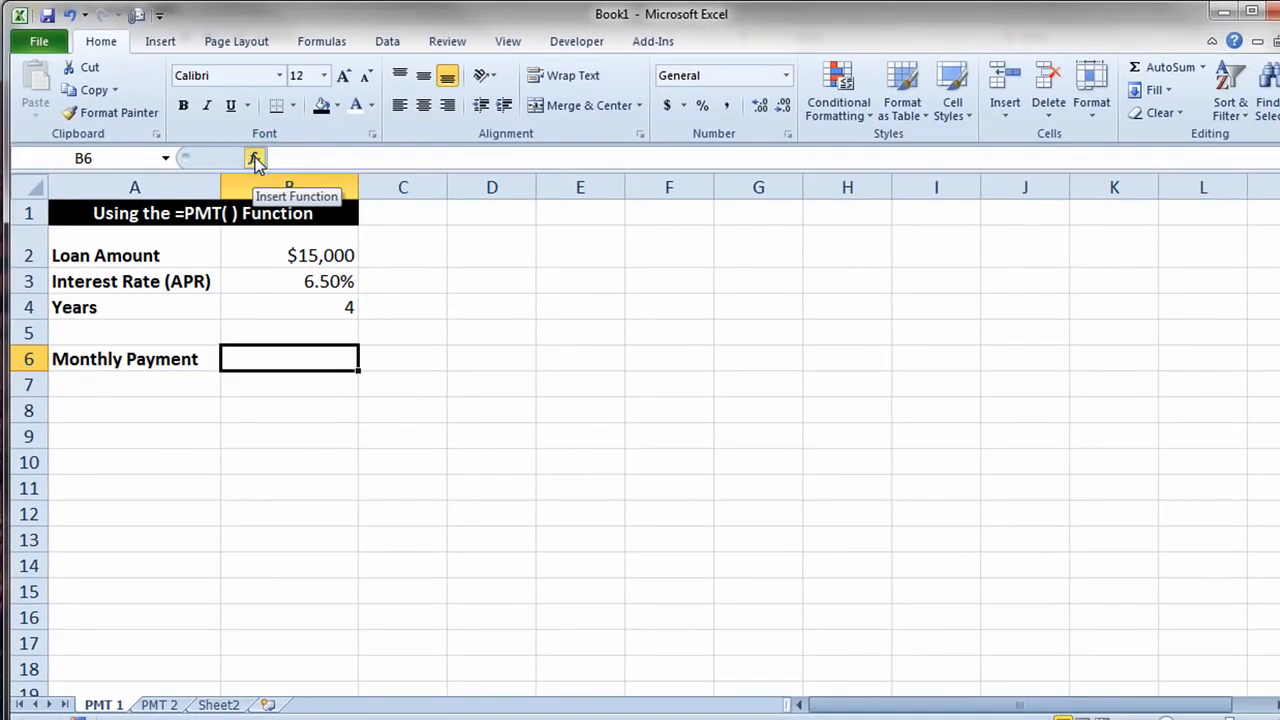
Search the function library for "payment", insert PMT in the Monthly Payment cell B6, and move its arguments dialog clear of the data
click(255, 160)
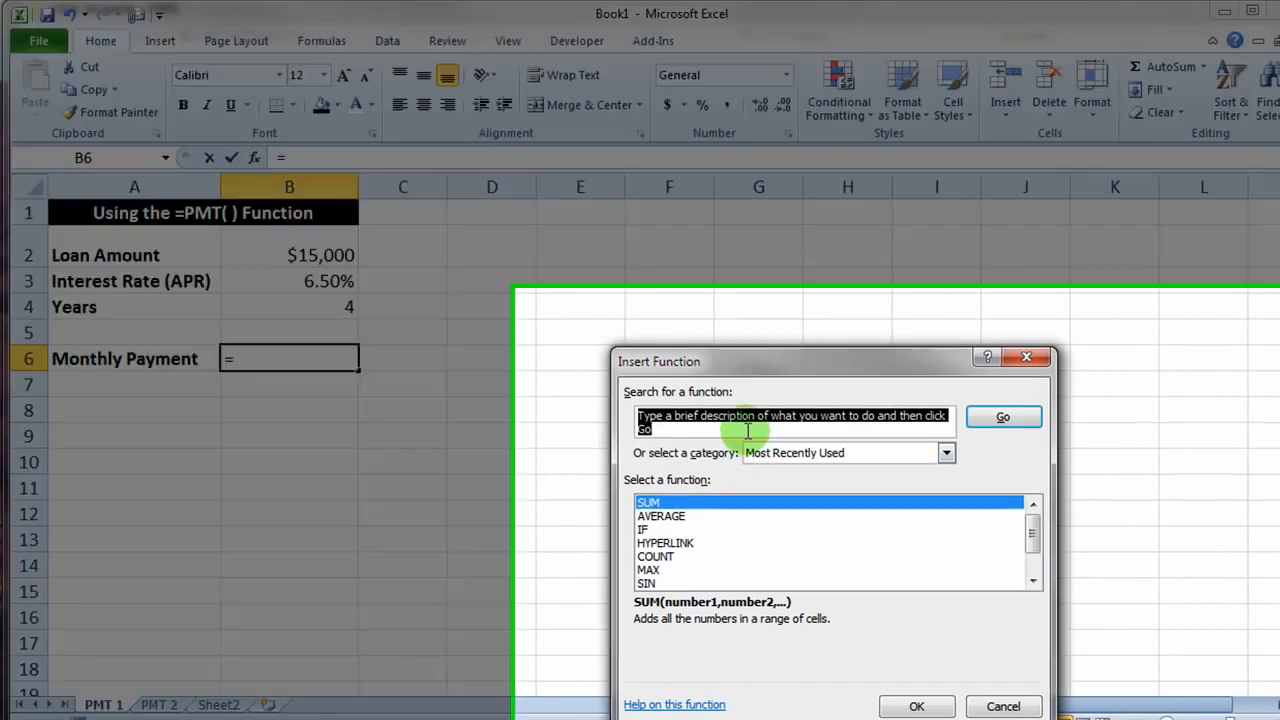
text(payment)
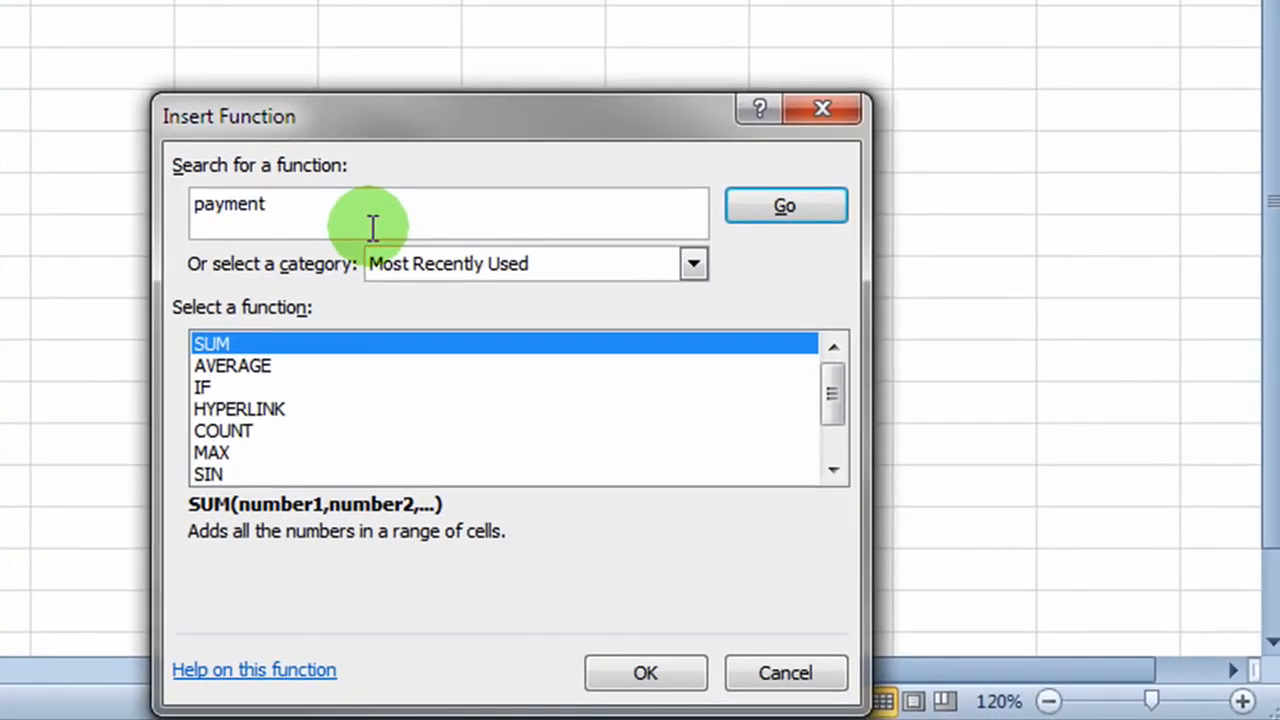
click(808, 215)
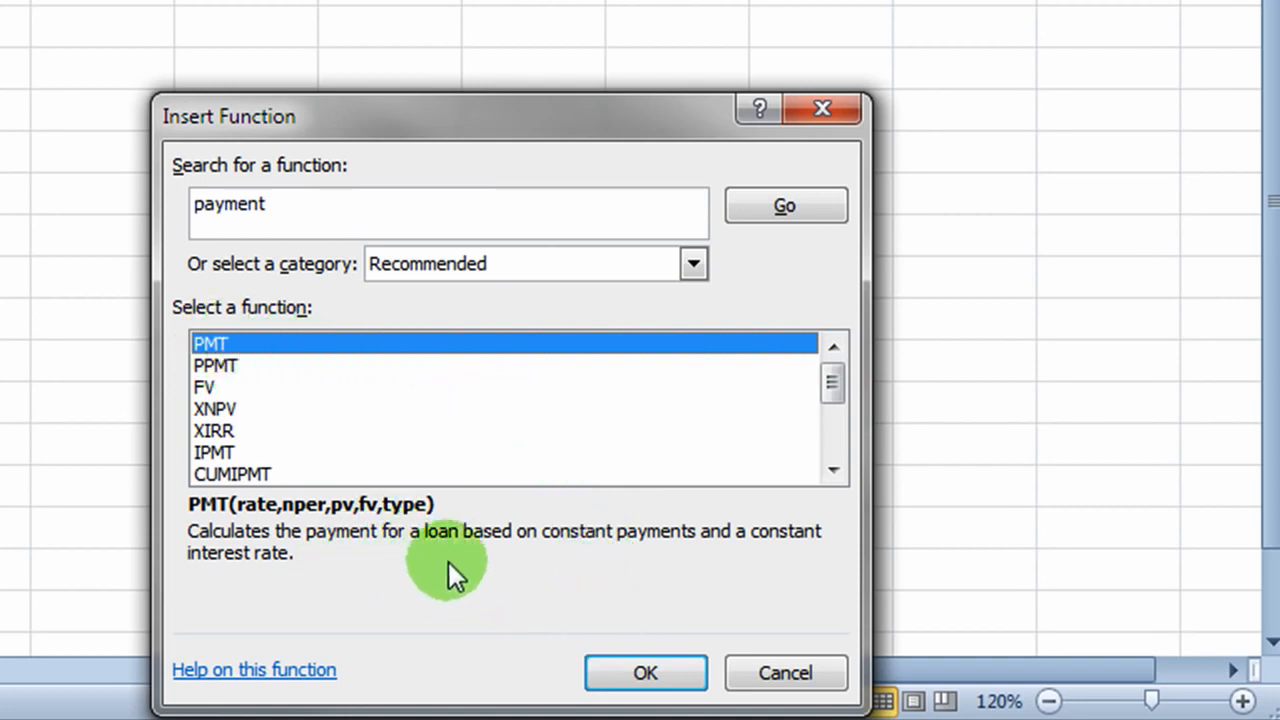
click(614, 667)
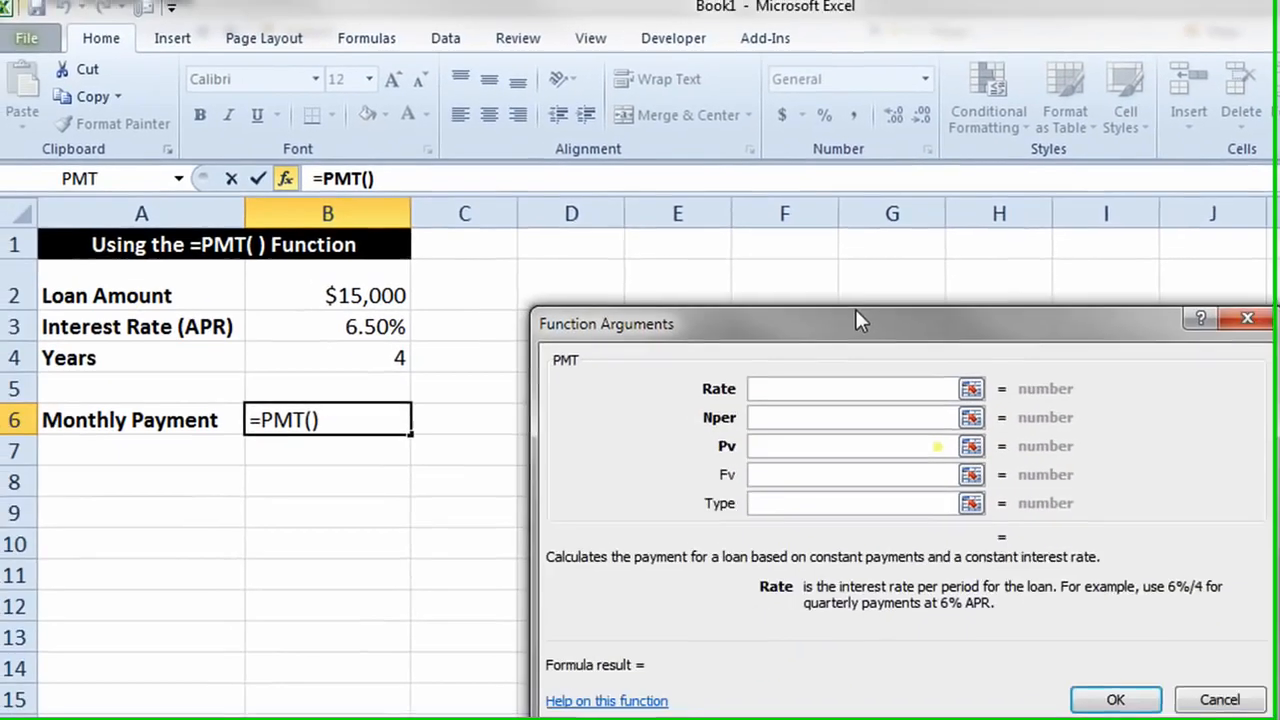
drag(856, 314, 777, 213)
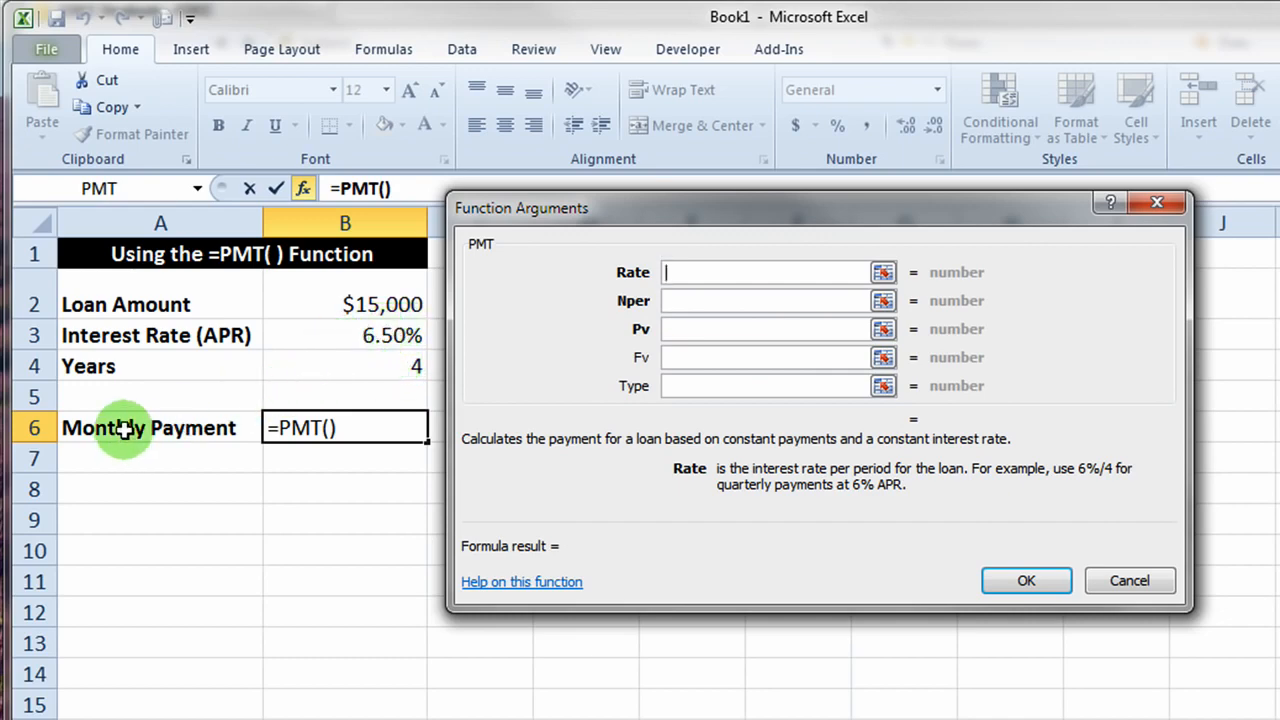
Set the PMT Rate argument to B3 / 12 and the Nper argument to B4 * 12
click(320, 331)
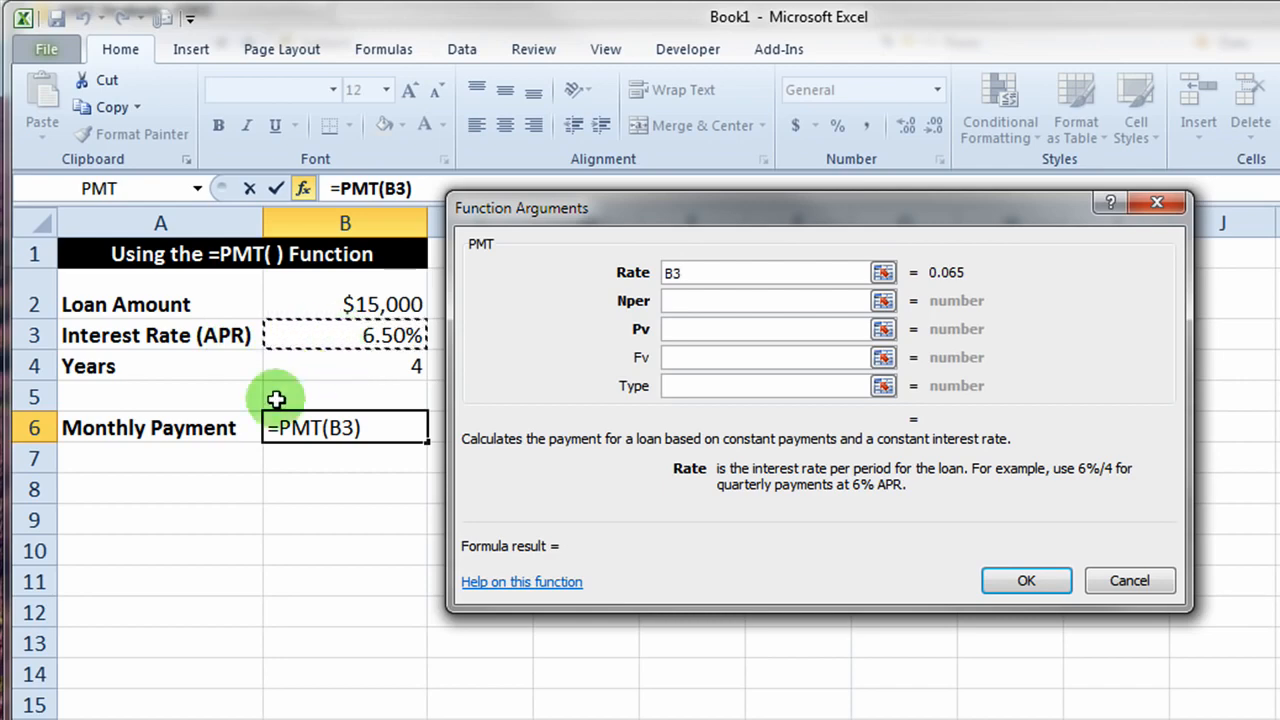
click(729, 273)
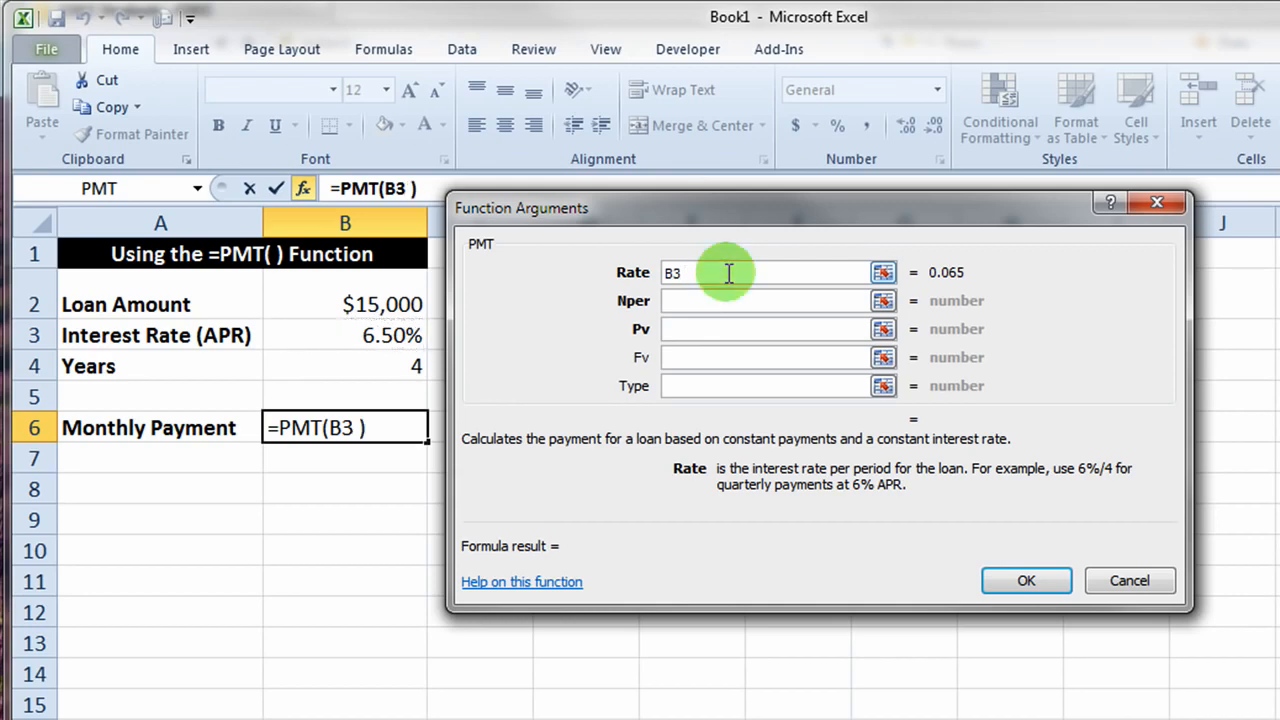
text(/ 12)
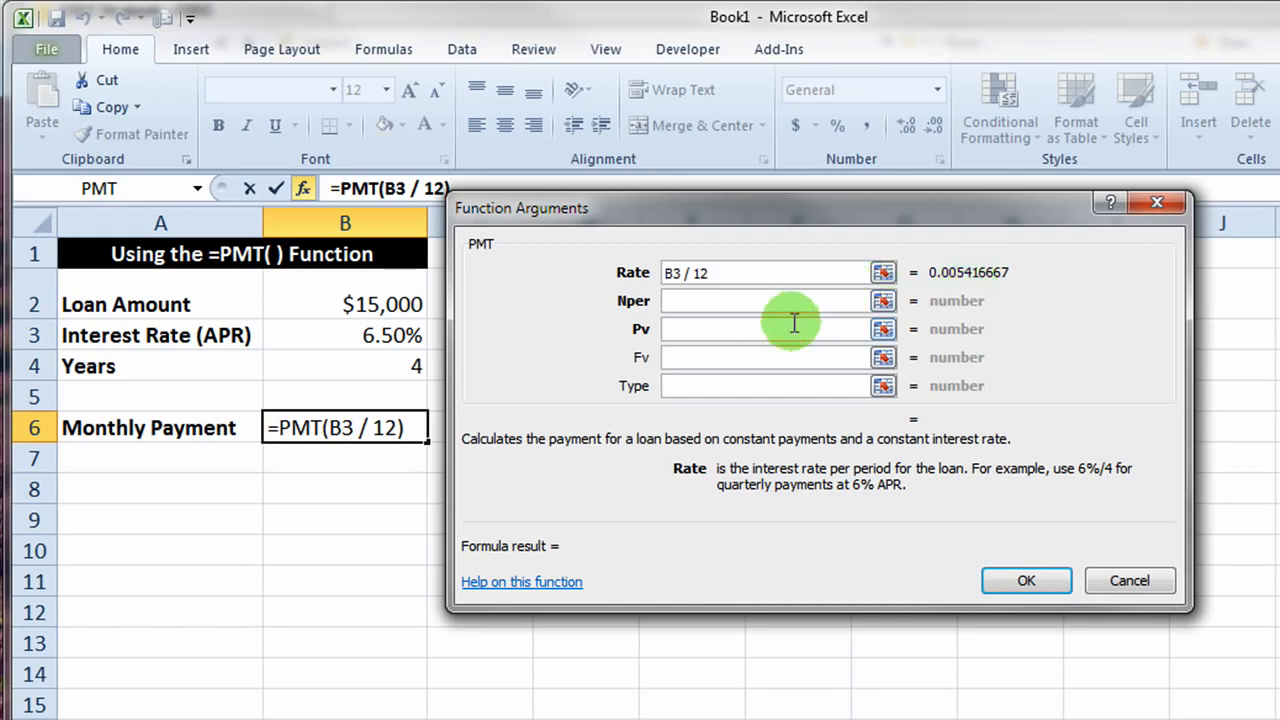
click(764, 298)
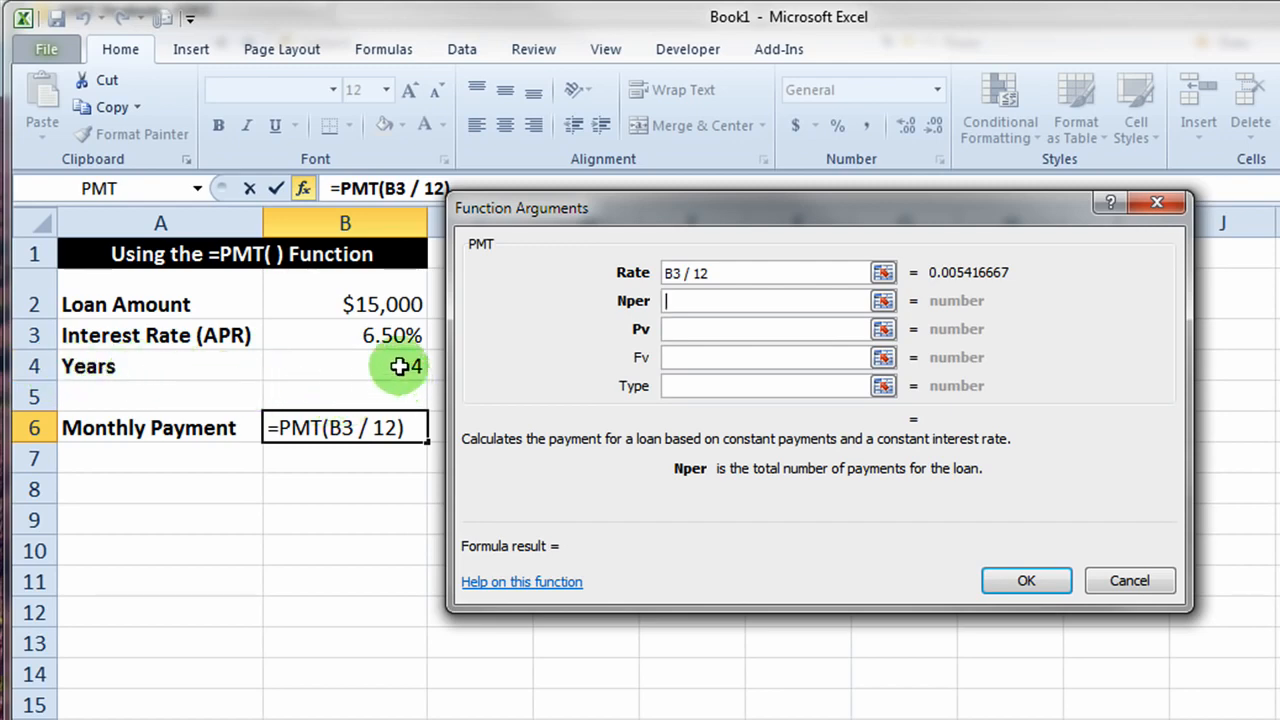
click(400, 366)
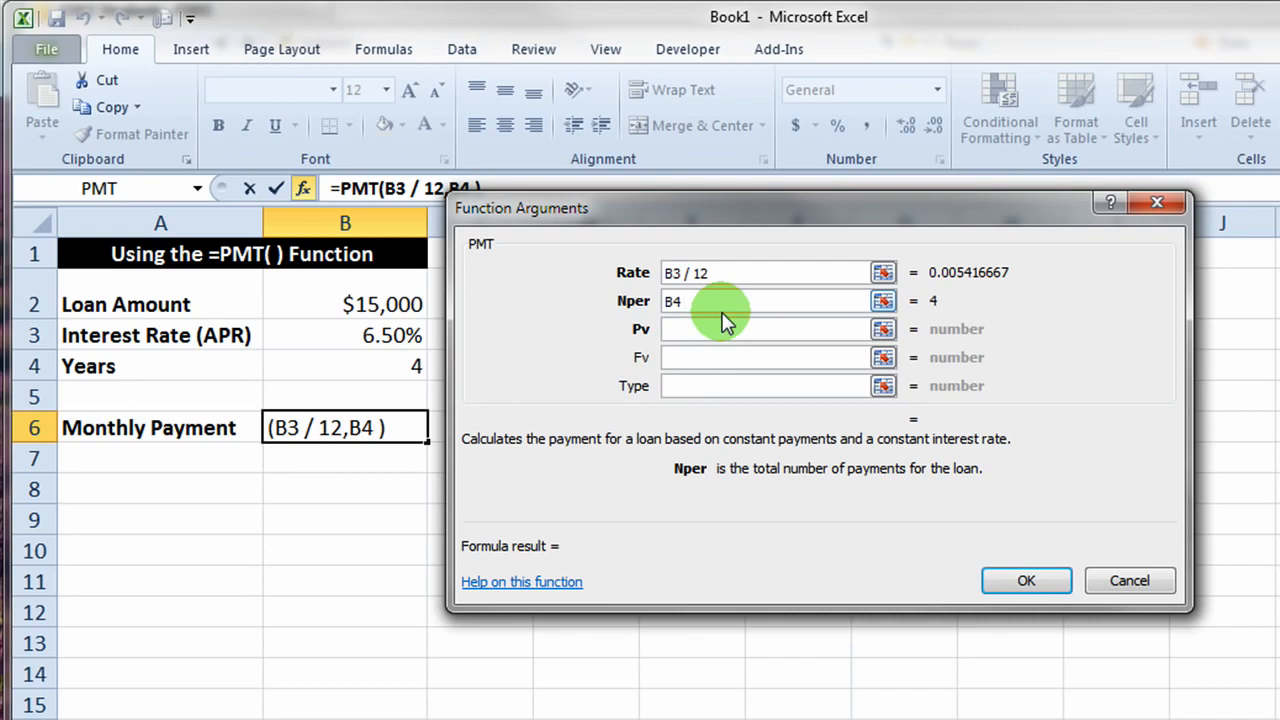
text(* )
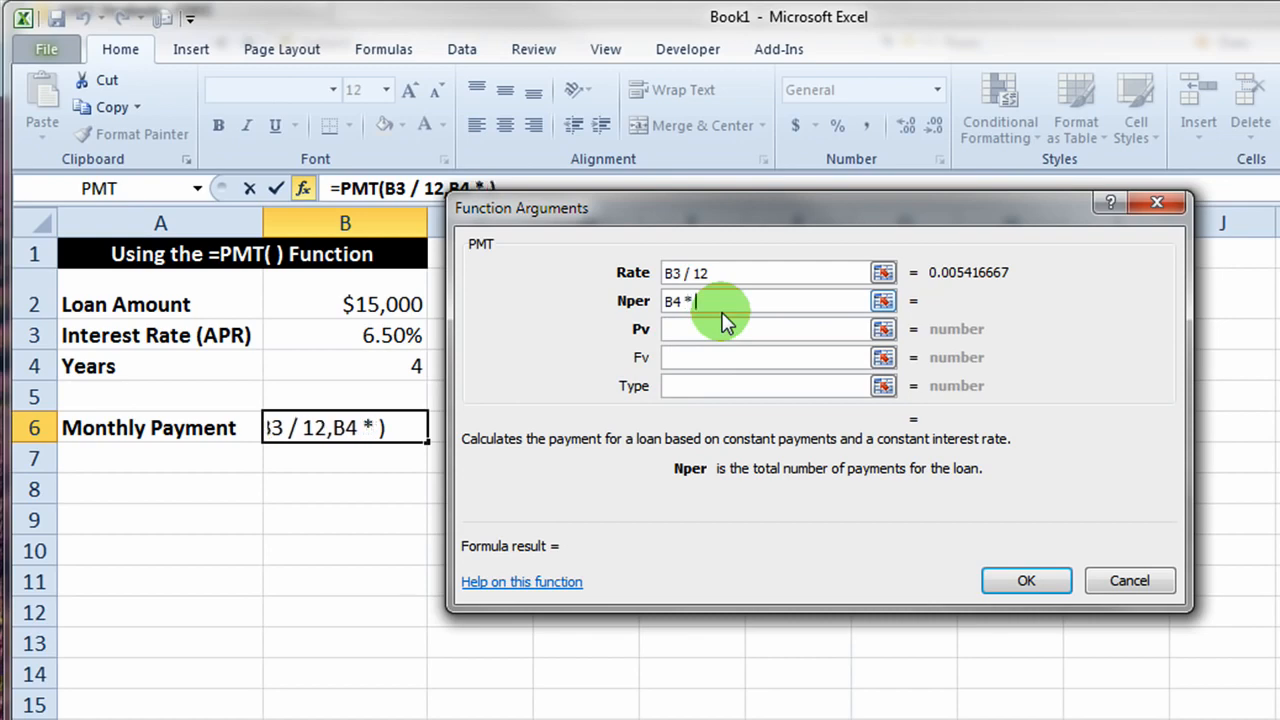
text(12)
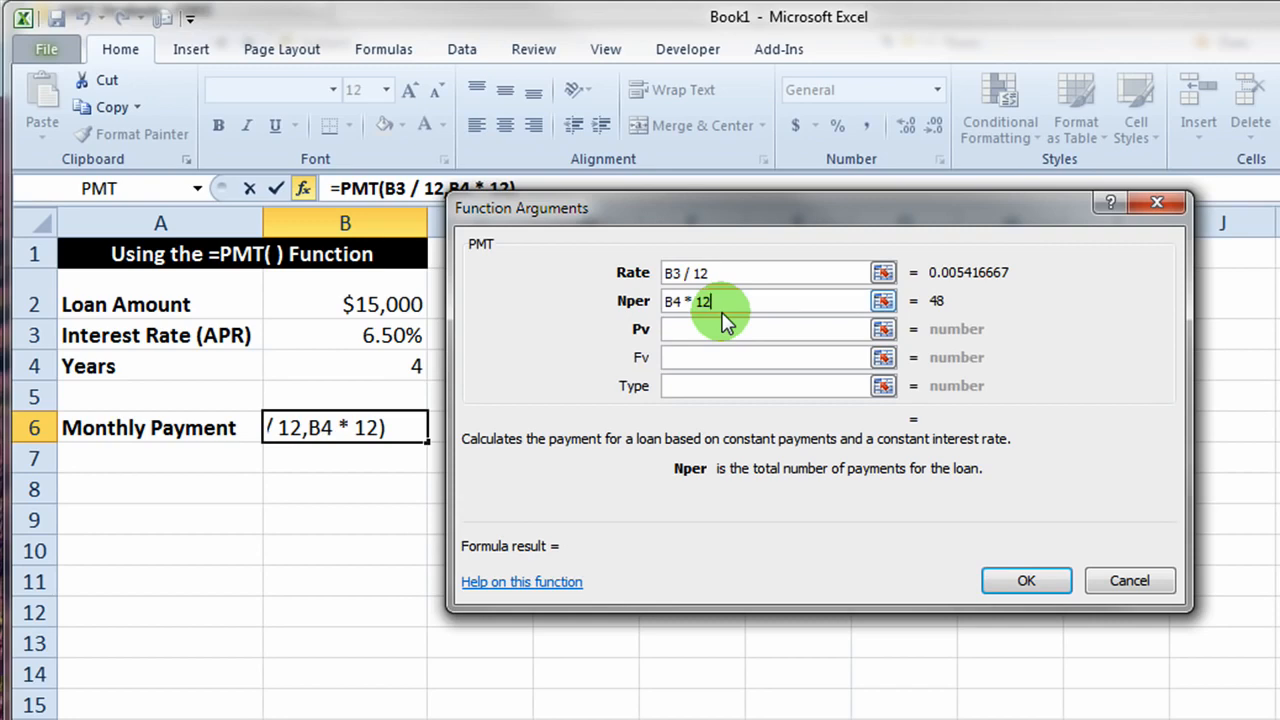
Set the PMT Pv argument to the loan amount in B2, leave Fv and Type empty, and accept the function
click(703, 331)
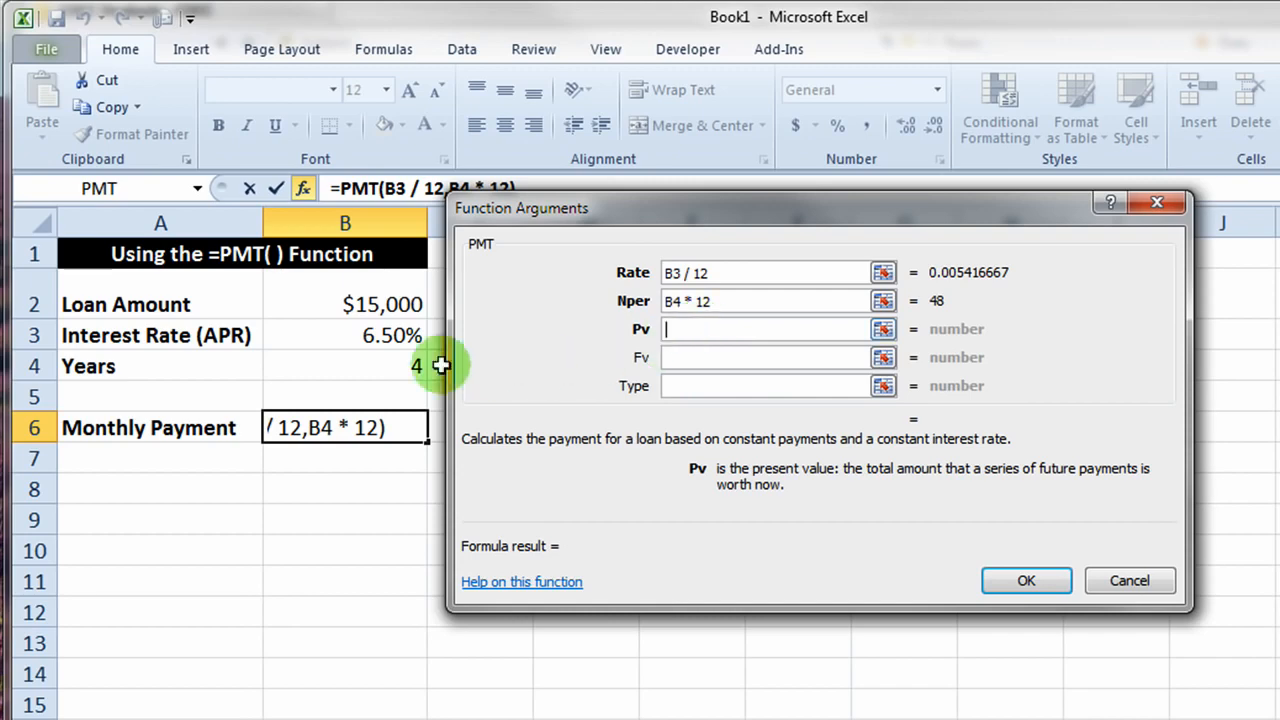
click(388, 302)
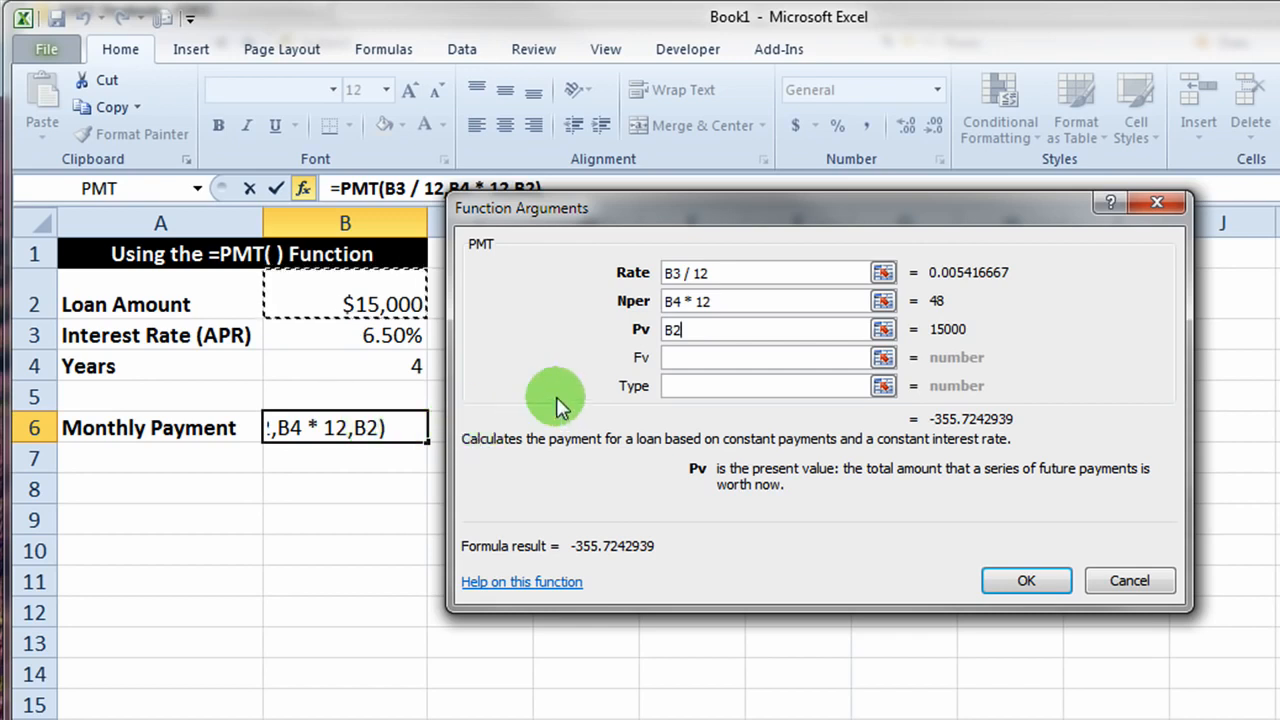
click(688, 358)
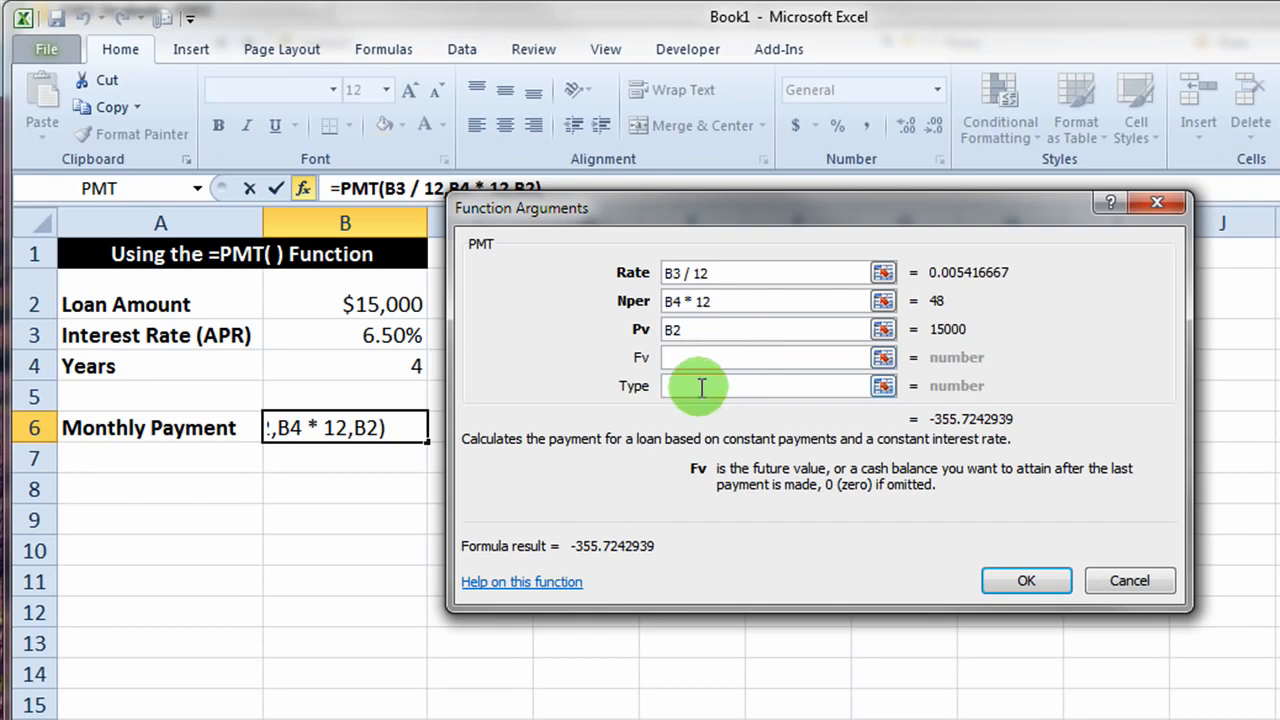
click(702, 387)
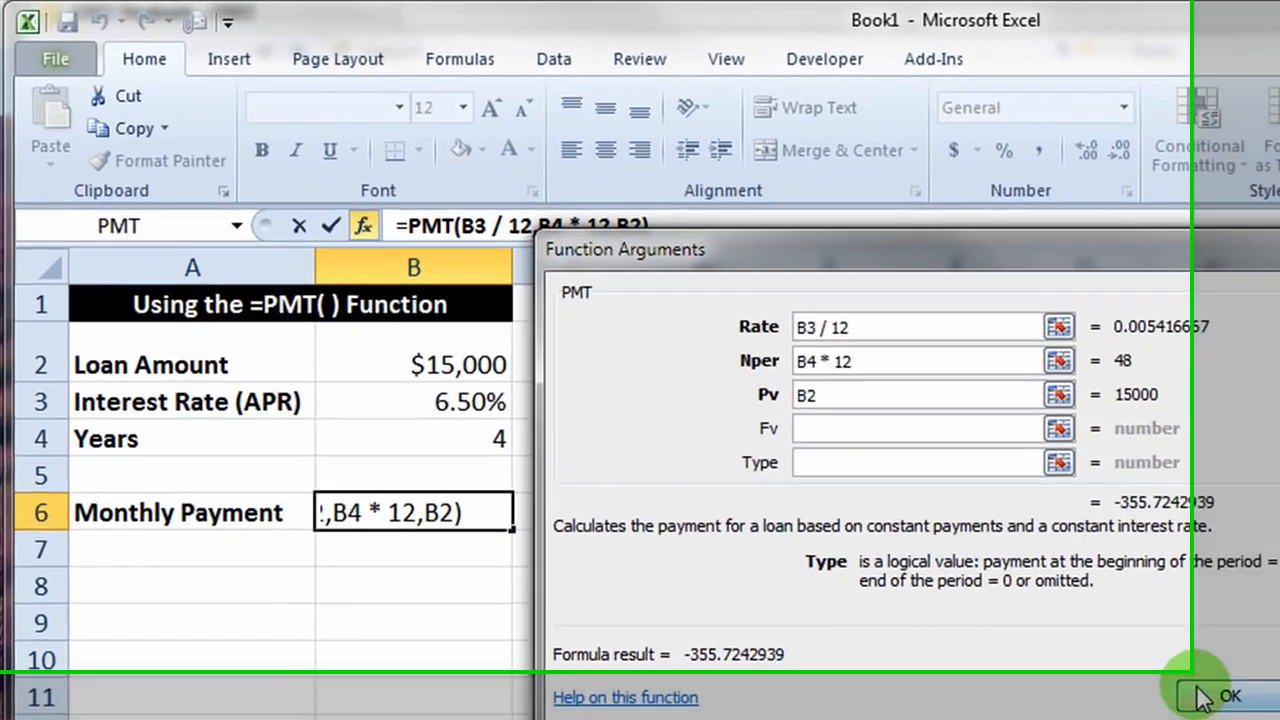
click(1026, 580)
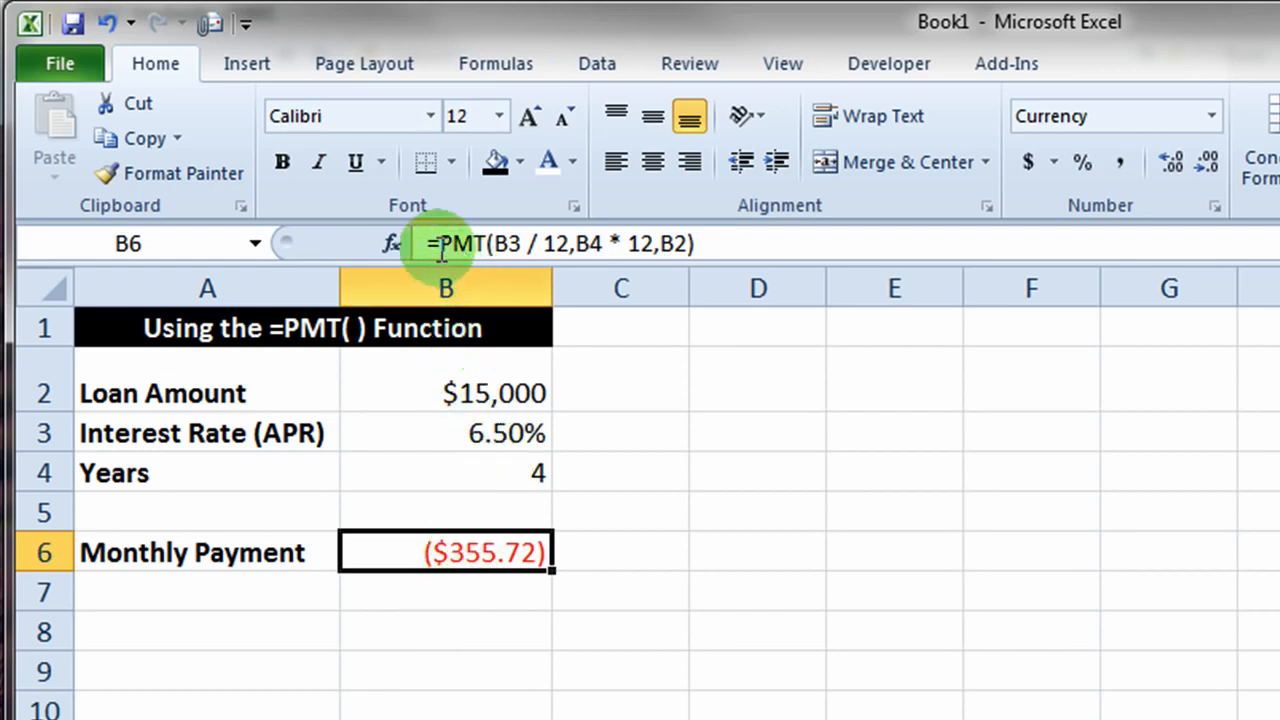
Edit the Monthly Payment formula in B6 to put a minus sign before PMT, making it =-PMT(B3 / 12,B4 * 12,B2)
double_click(453, 553)
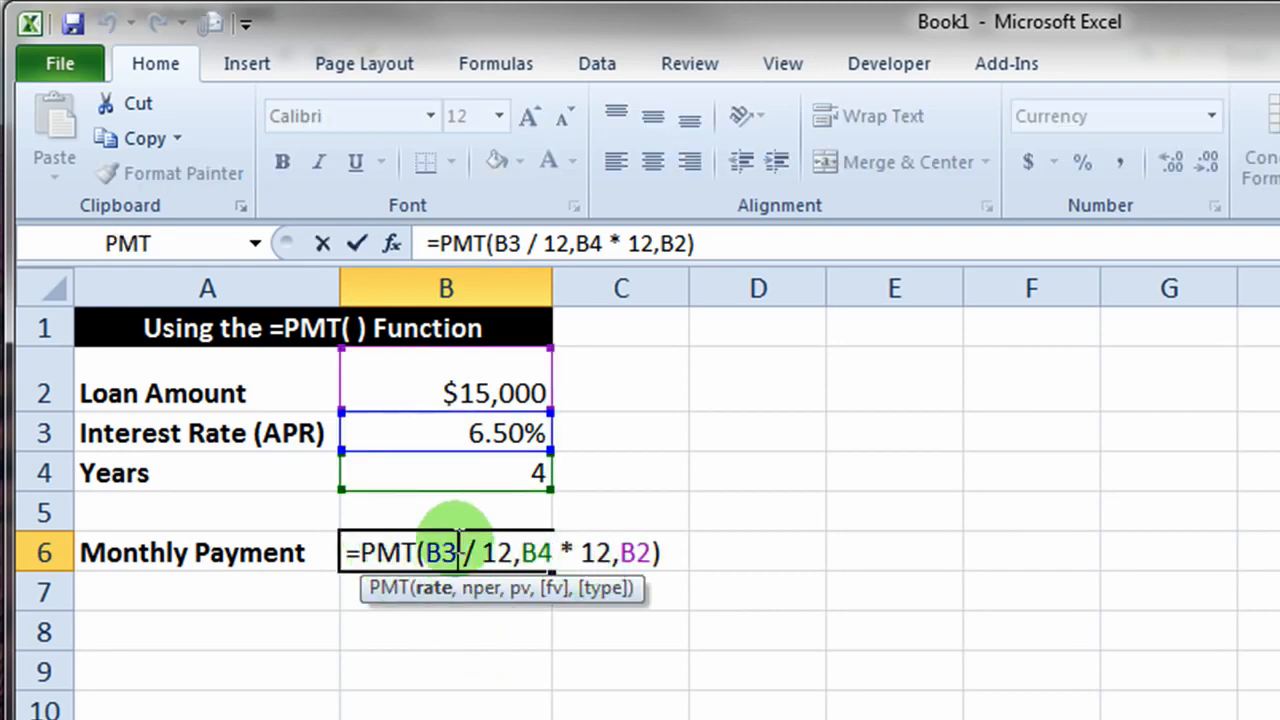
click(363, 553)
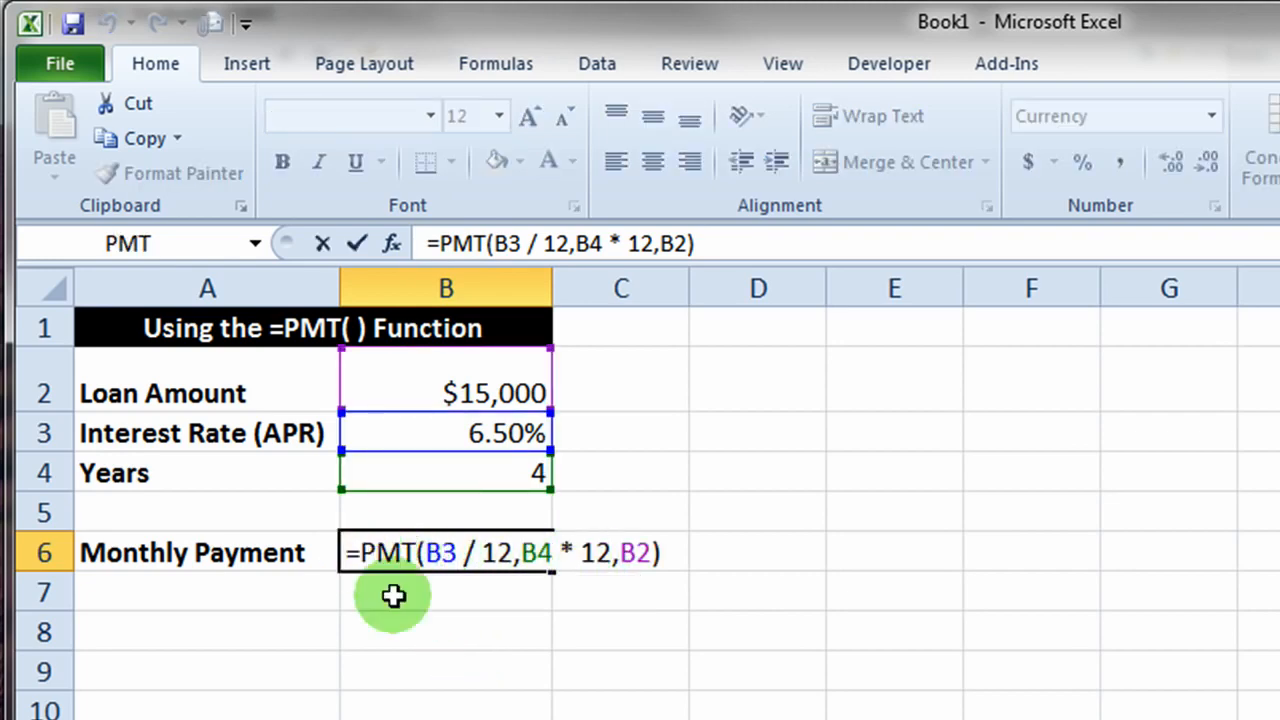
text(-)
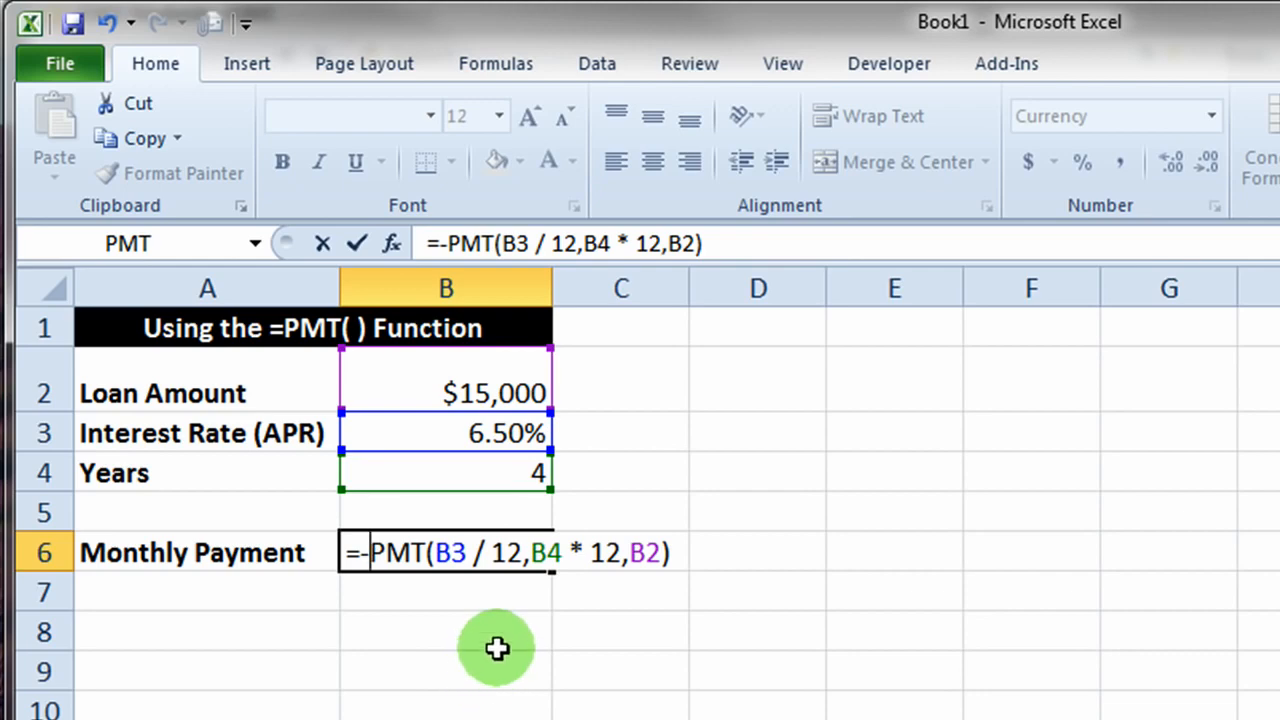
key(Return)
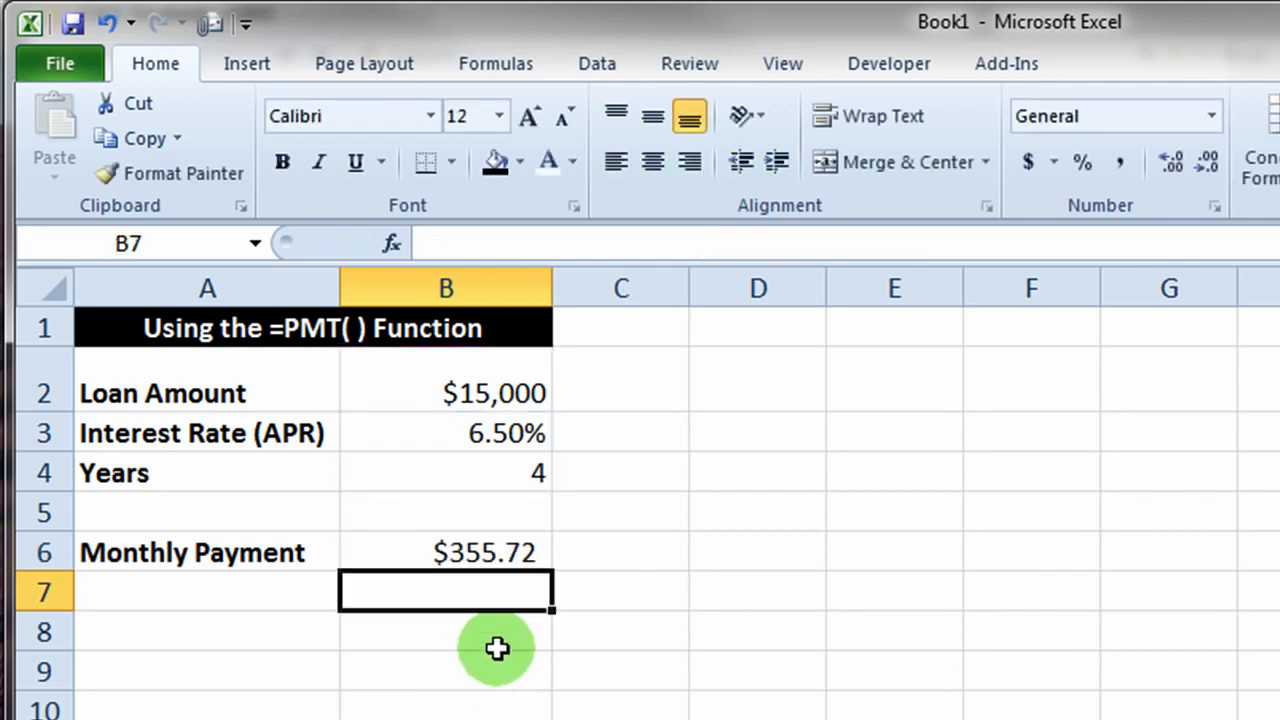
click(440, 552)
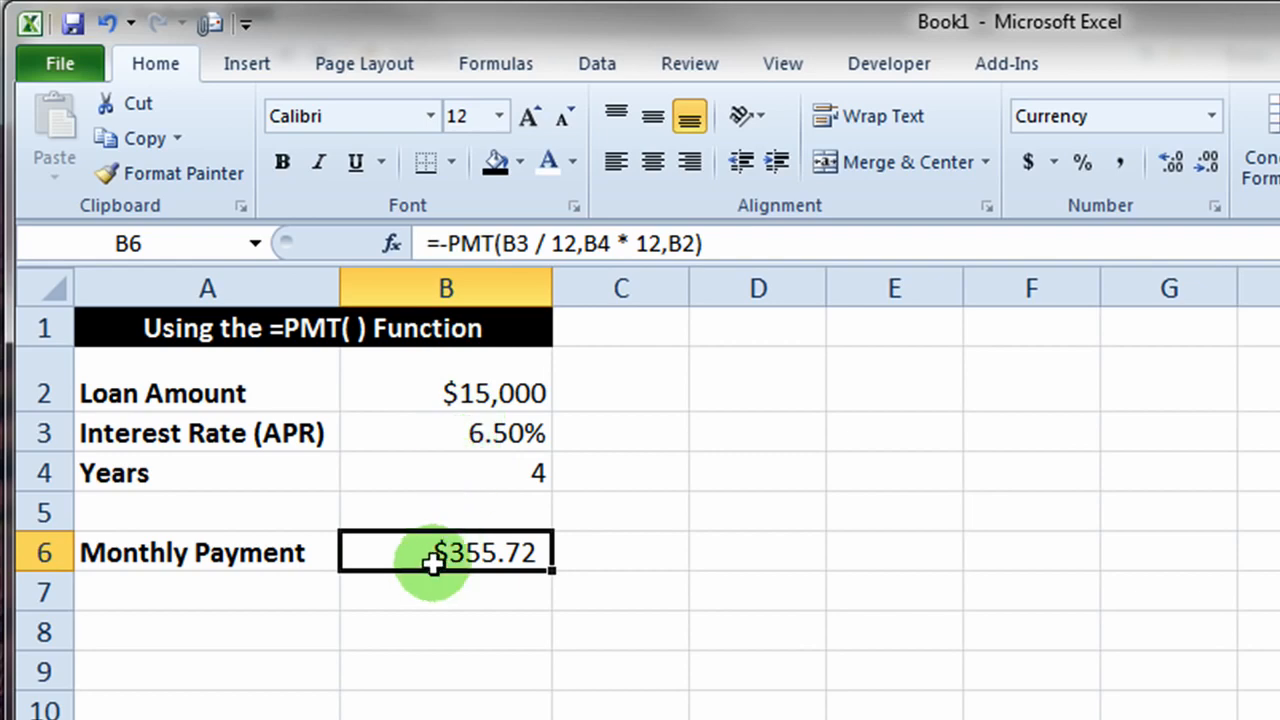
Enter the label "Total Spending" in cell A8
click(220, 633)
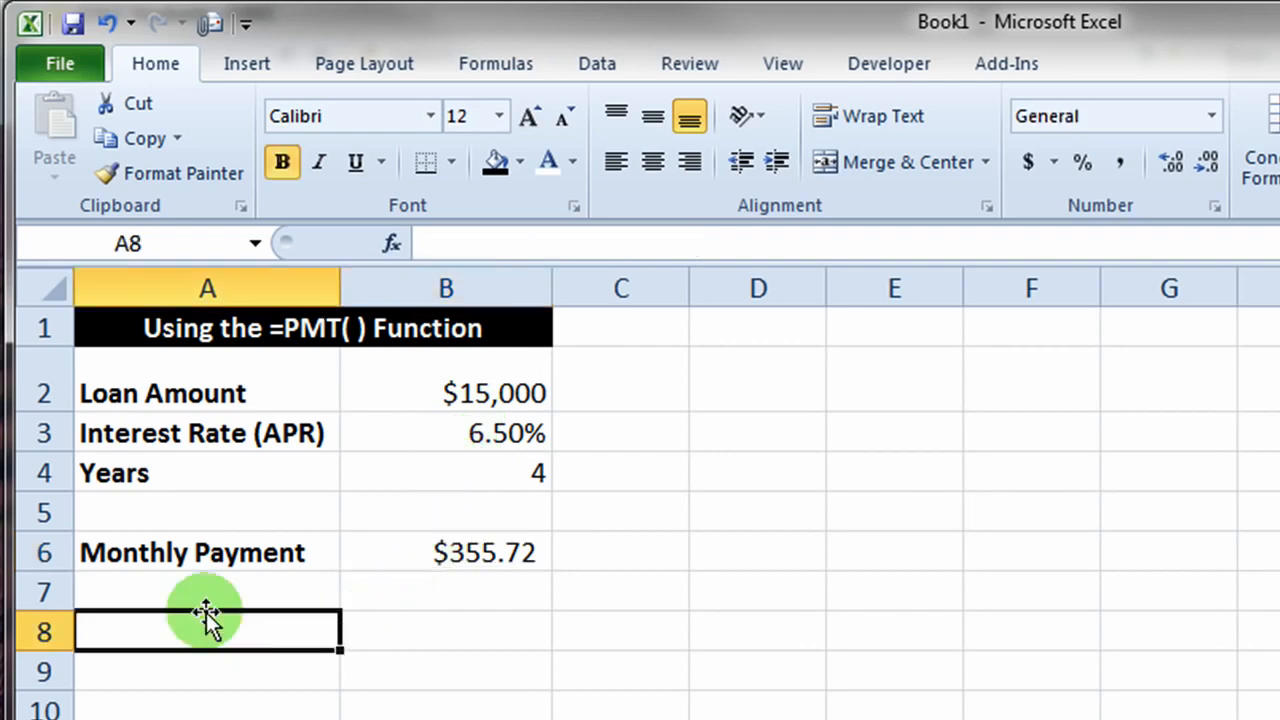
text(Total)
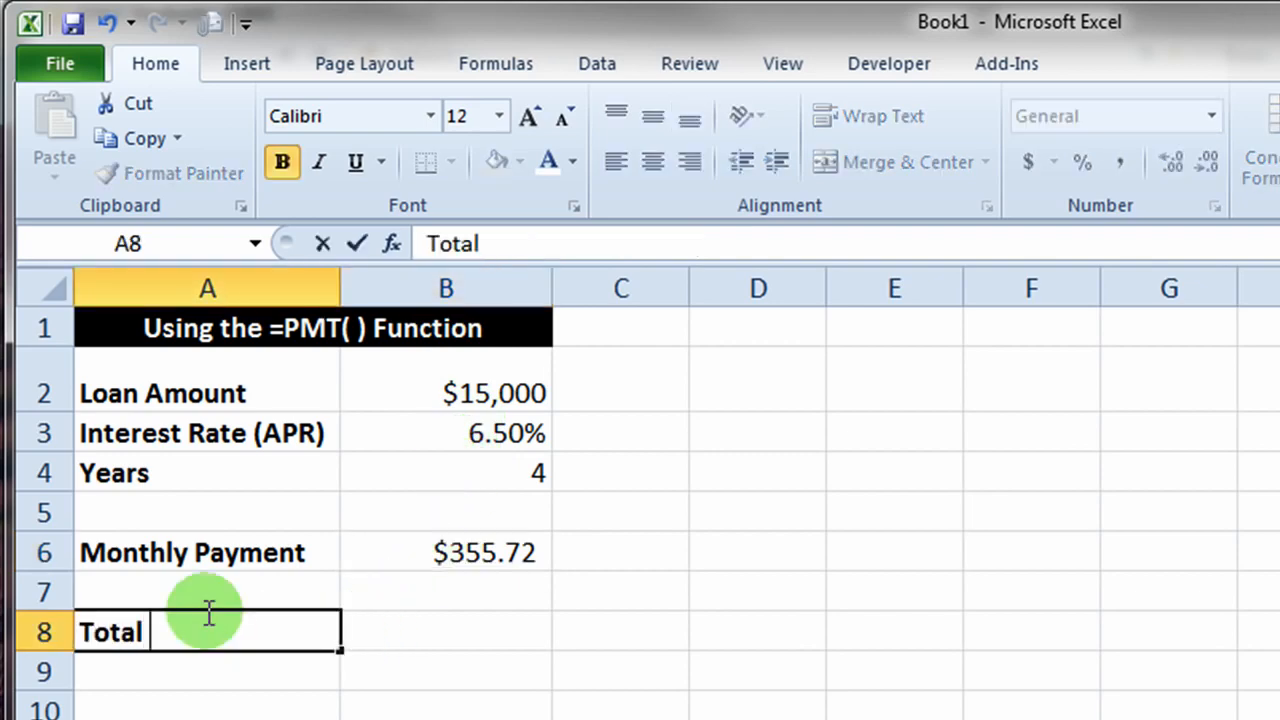
text( Spending)
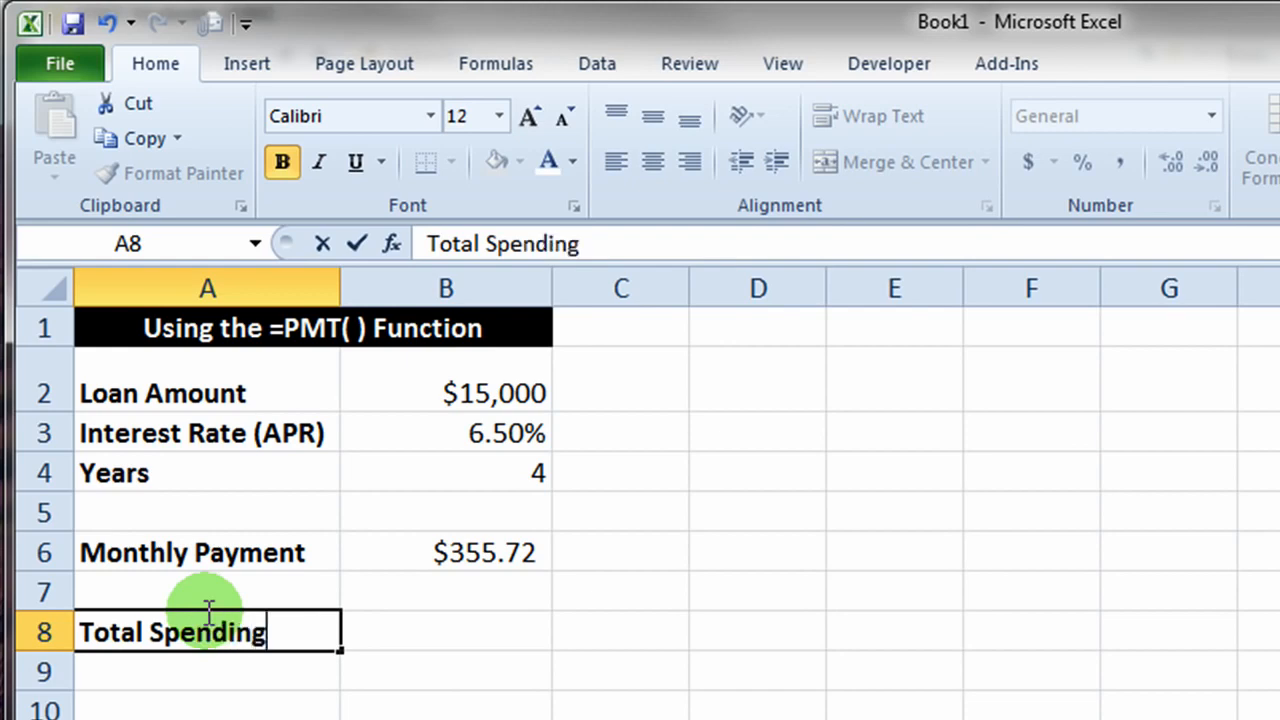
Calculate Total Spending in cell B8 with the formula =B4*12*B6
click(397, 634)
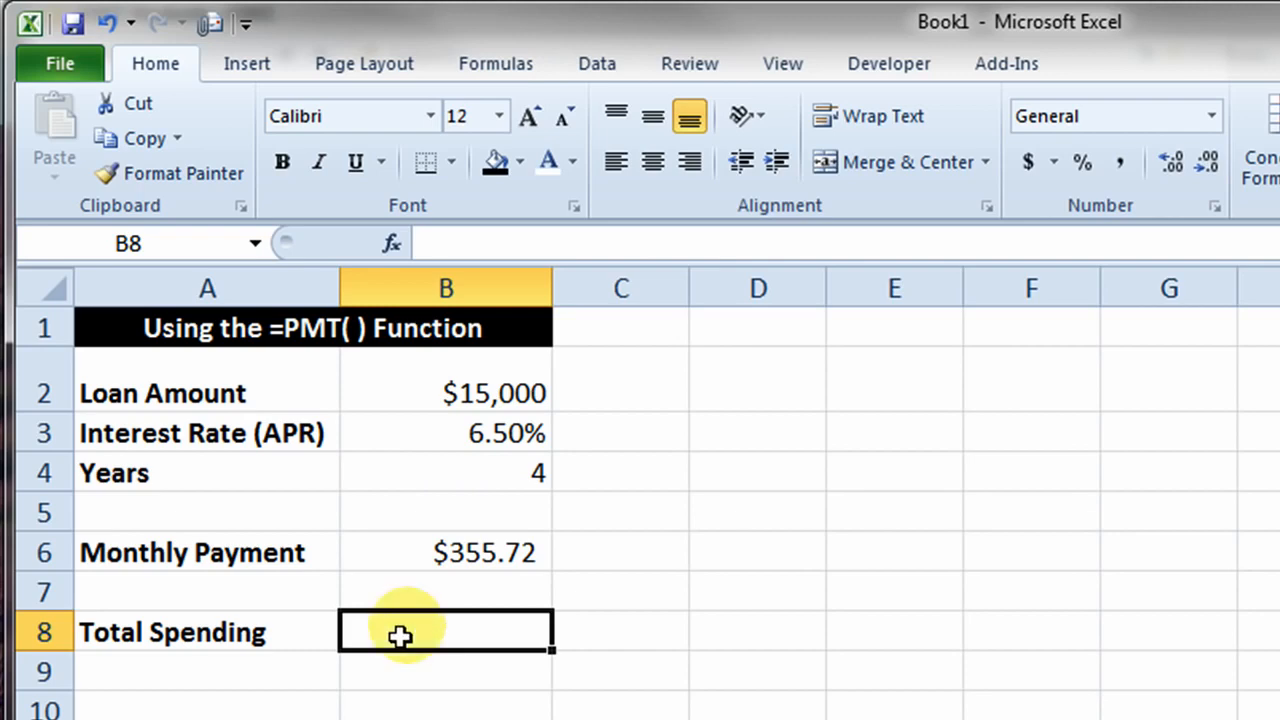
text(=)
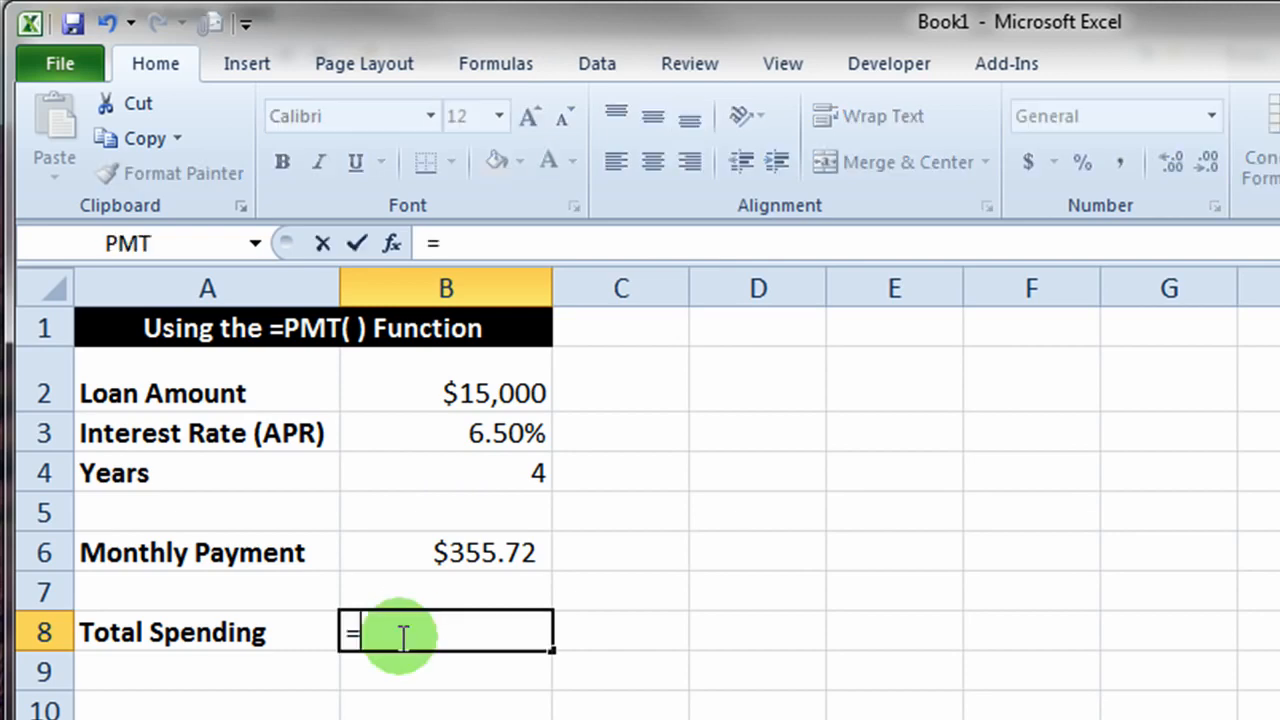
click(404, 471)
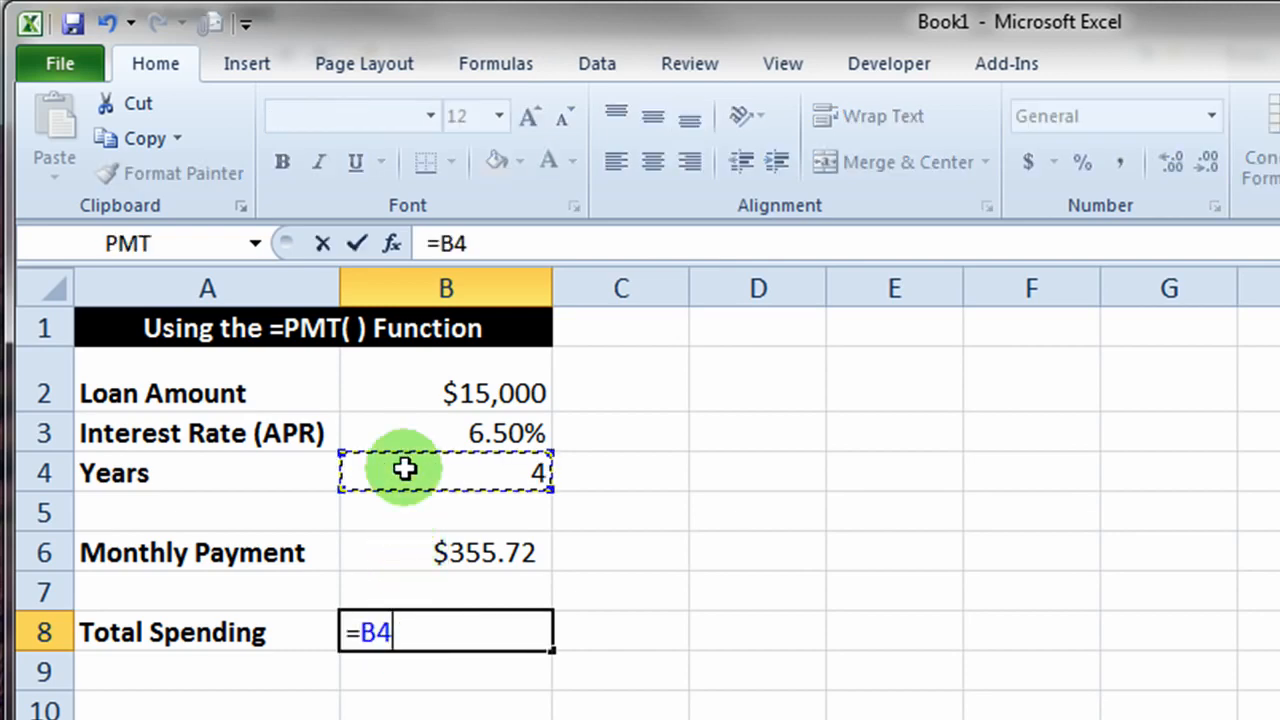
text(*12*)
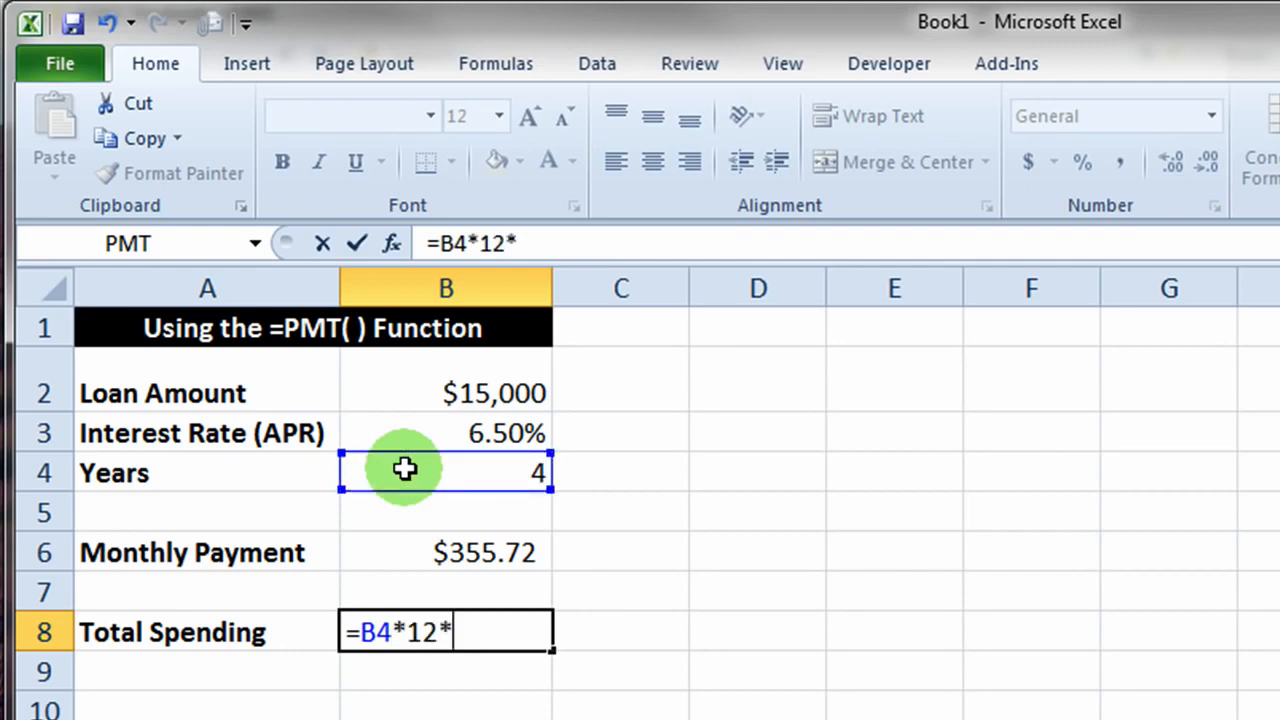
click(462, 553)
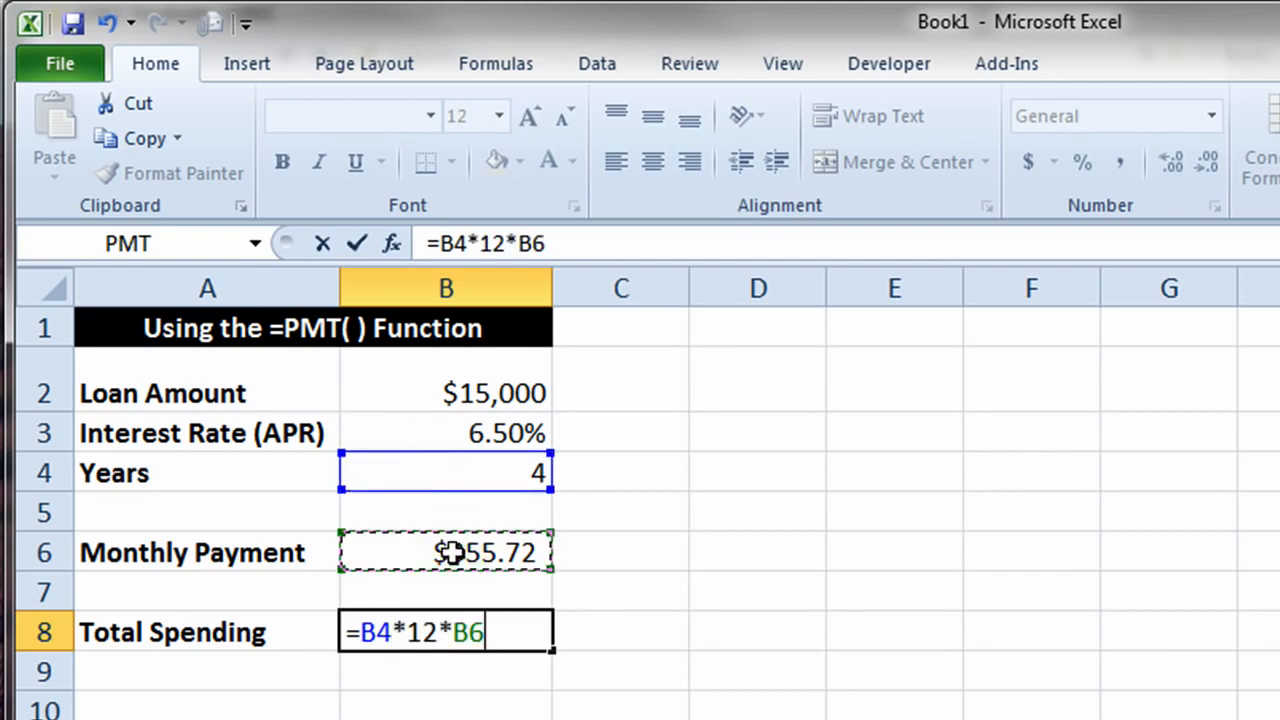
key(Return)
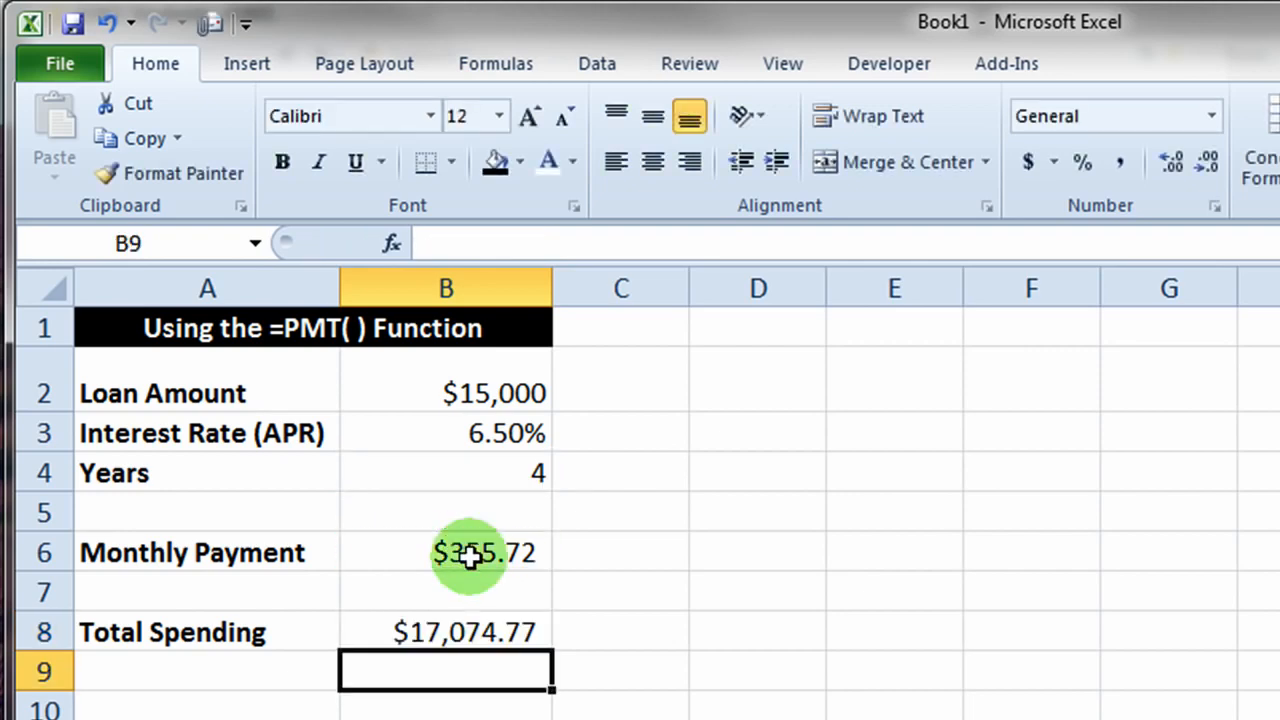
click(440, 630)
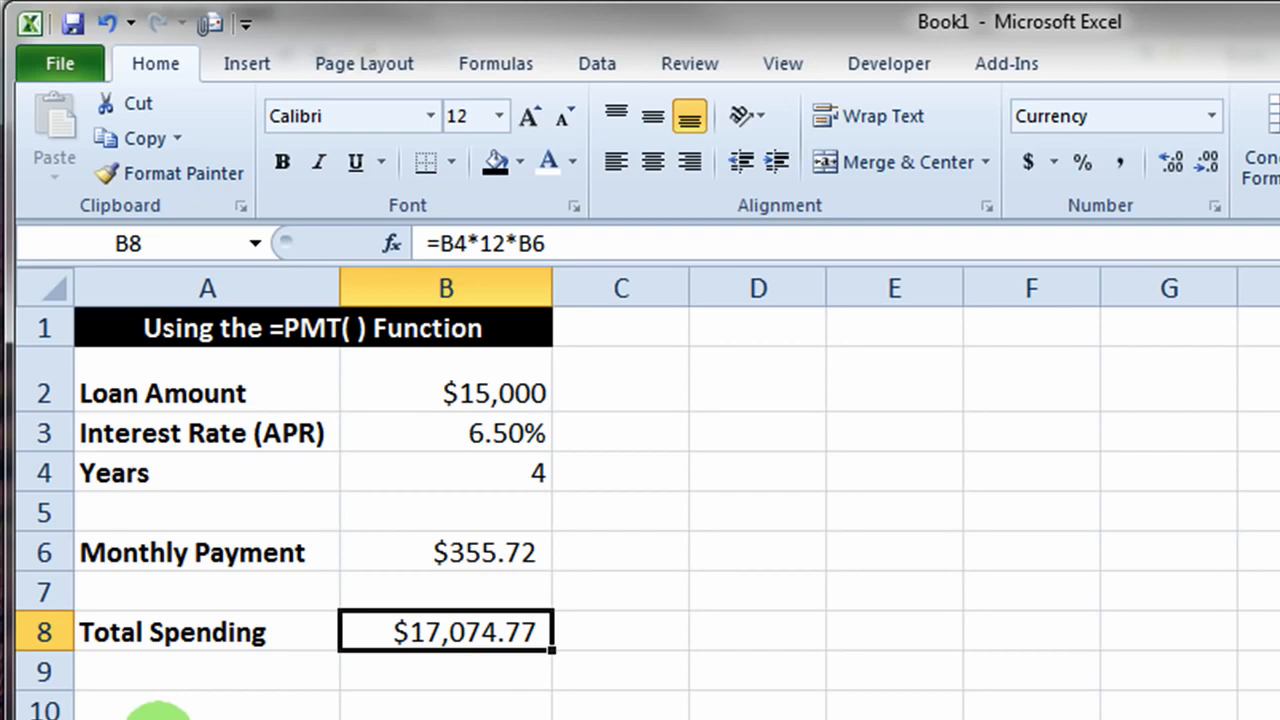
Enter the label "Total Interest" in cell A9
click(154, 670)
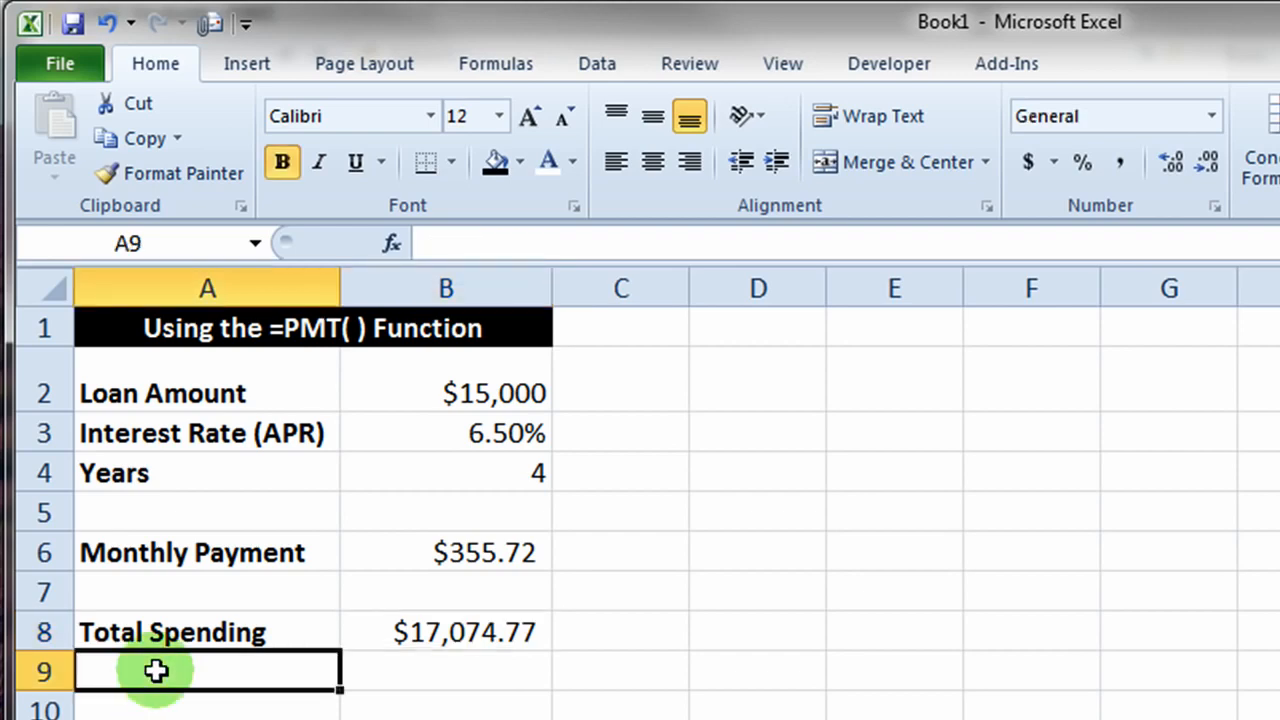
text(IN)
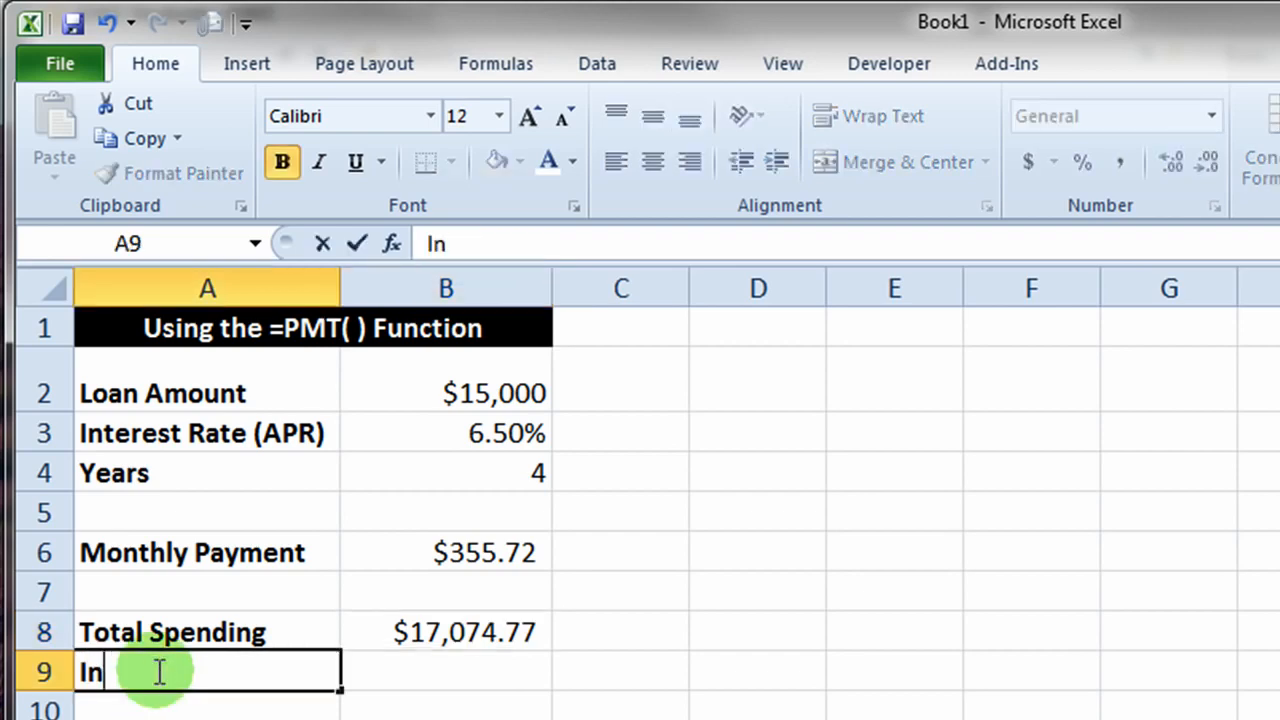
key(BackSpace)
text(Total )
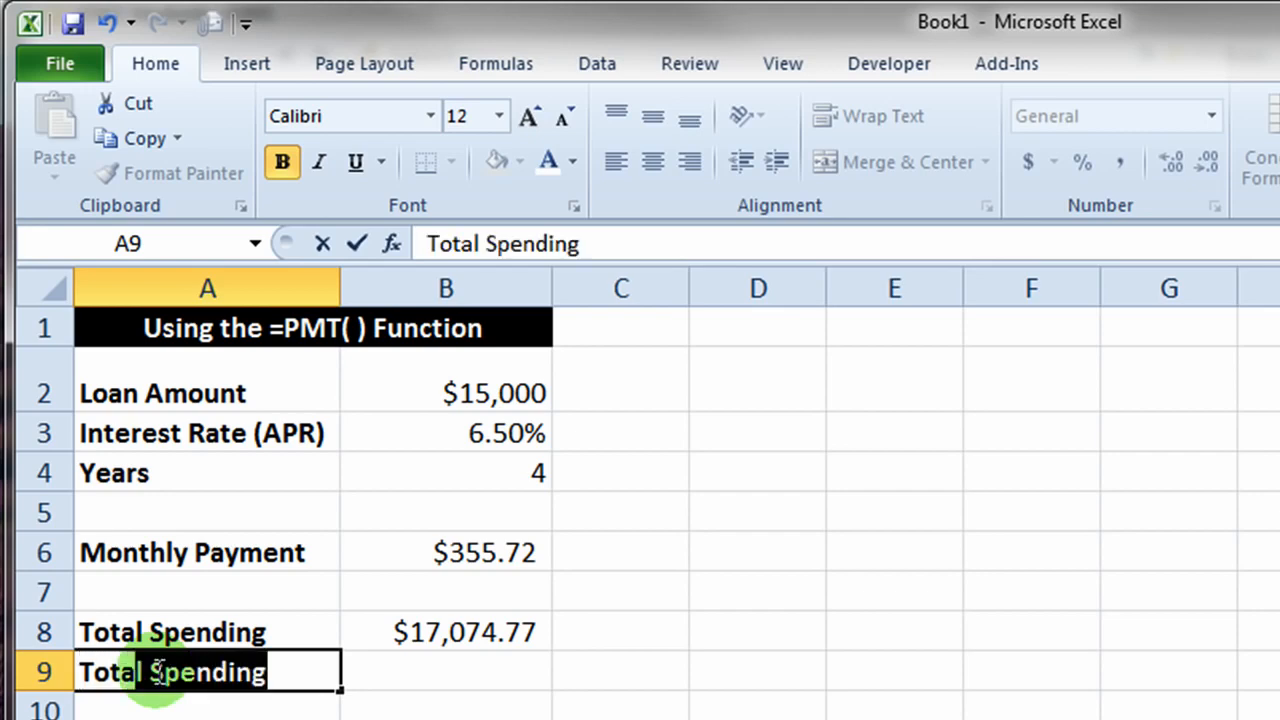
text(INte)
key(BackSpace)
key(BackSpace)
key(BackSpace)
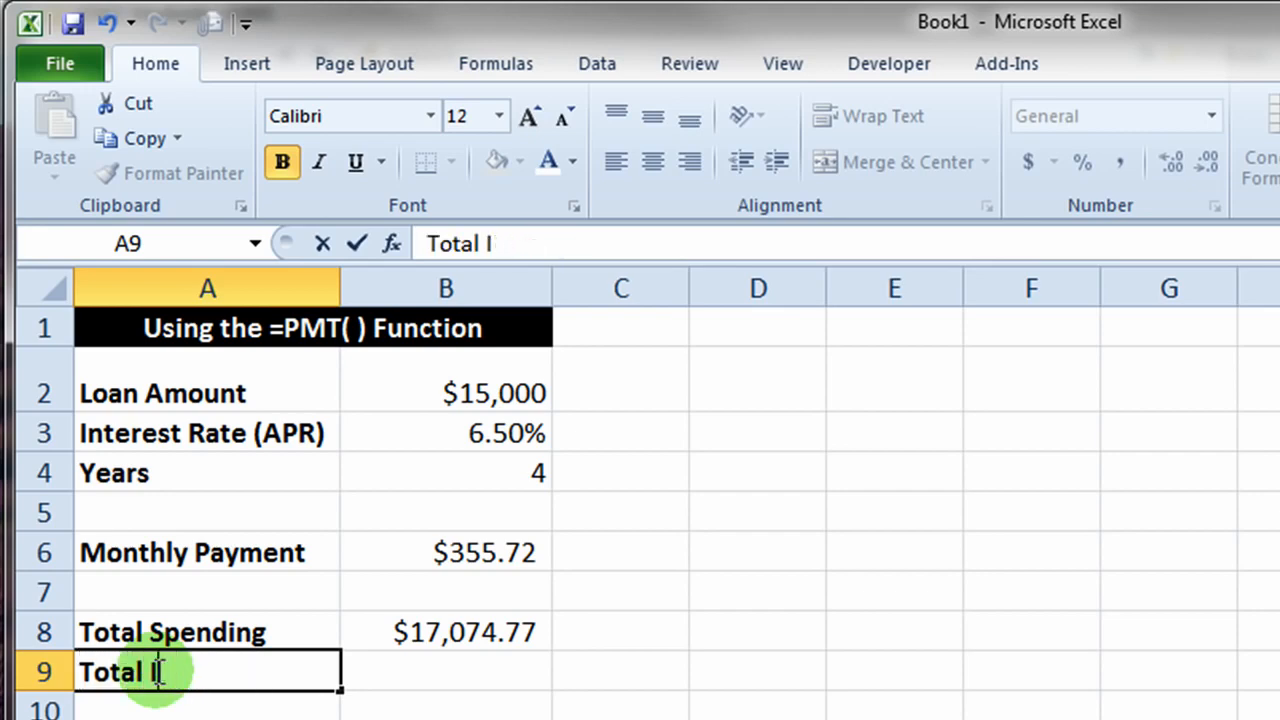
text(nterest)
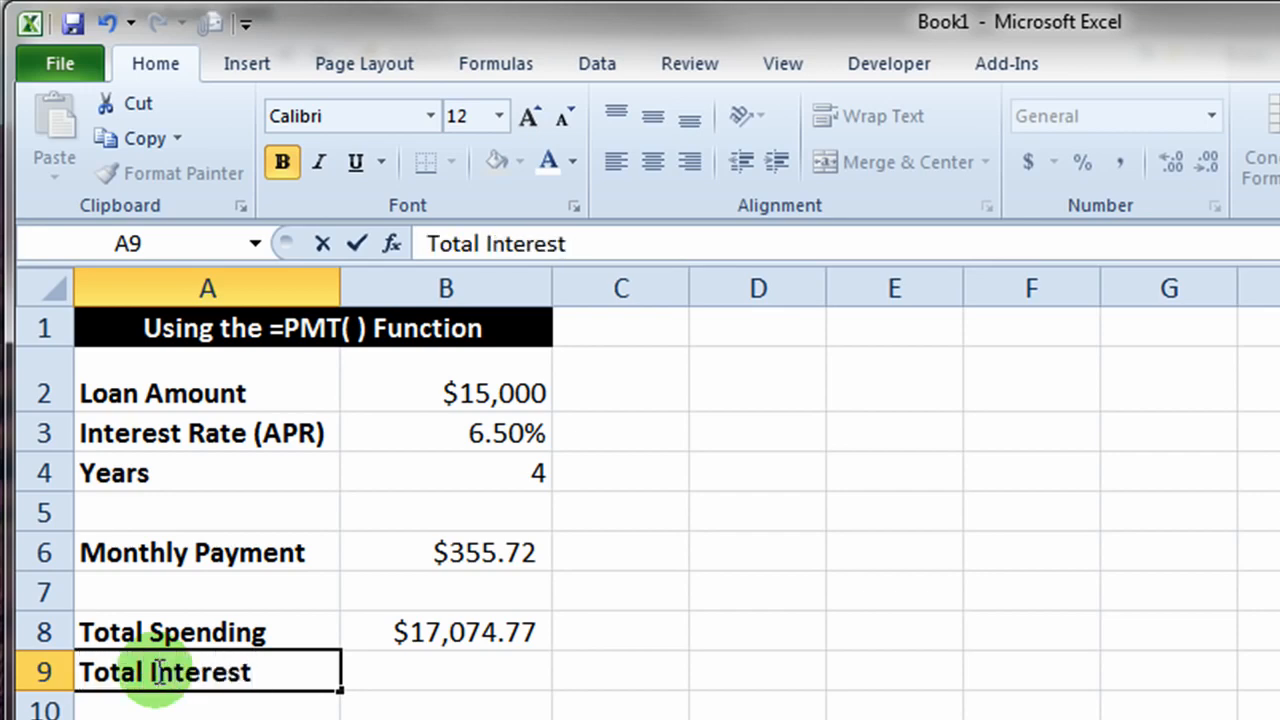
Calculate Total Interest in cell B9 by subtracting the loan amount from total spending with the formula =B8-B2
click(517, 674)
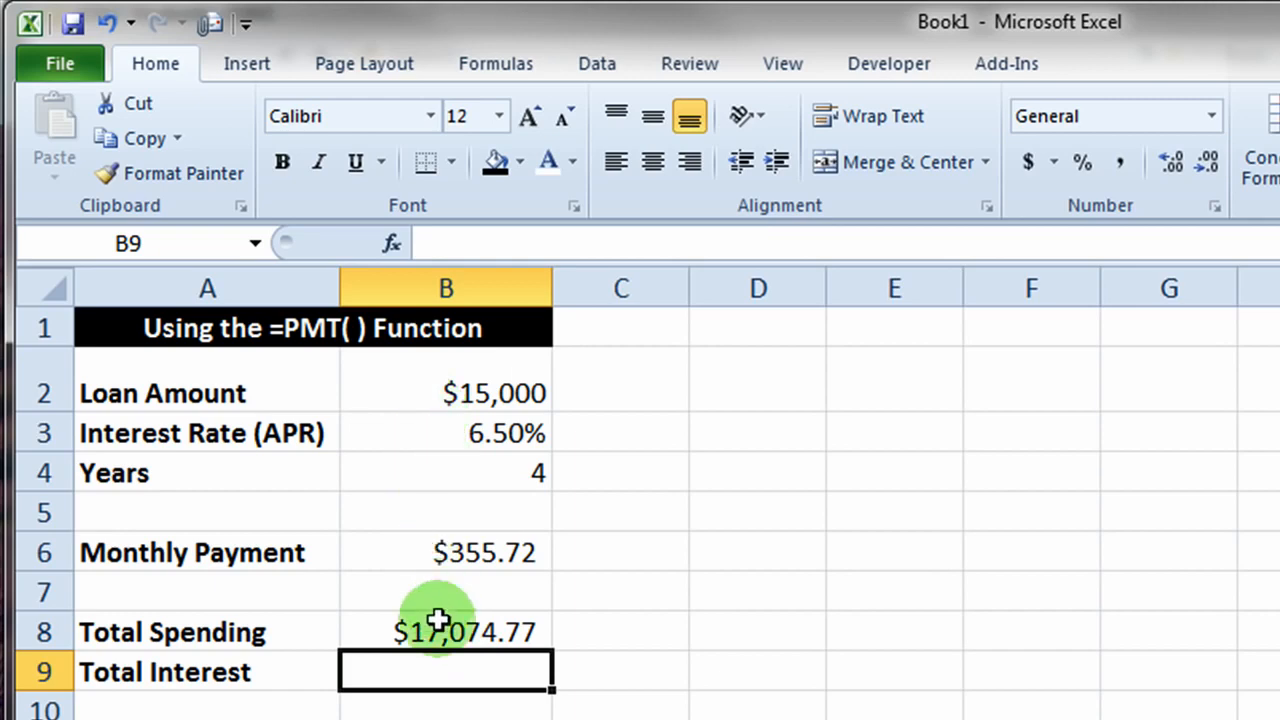
text(=)
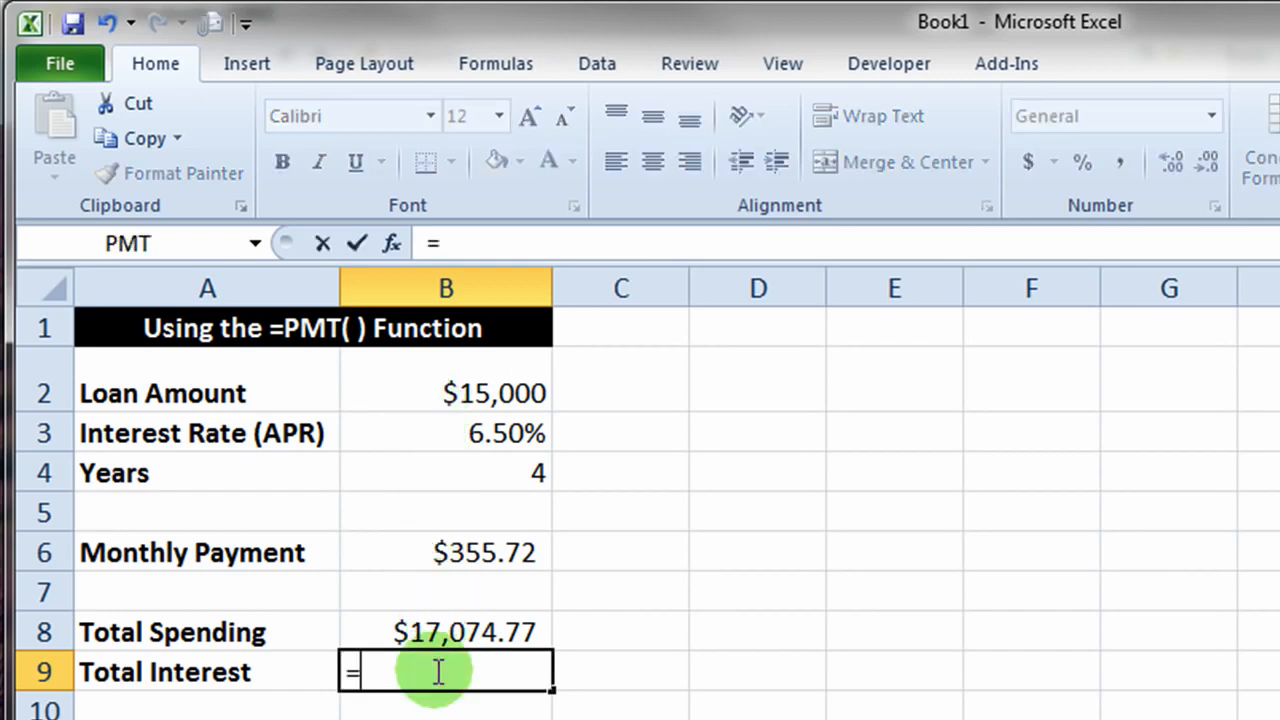
click(440, 633)
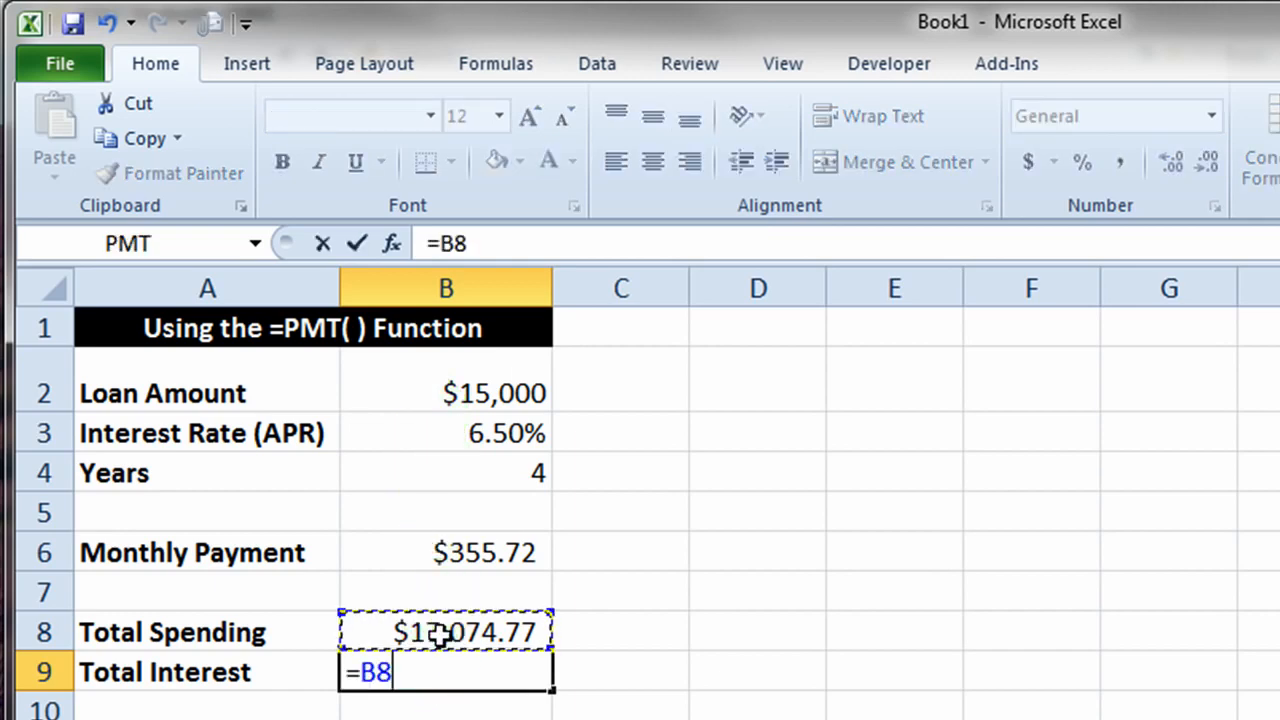
text(-)
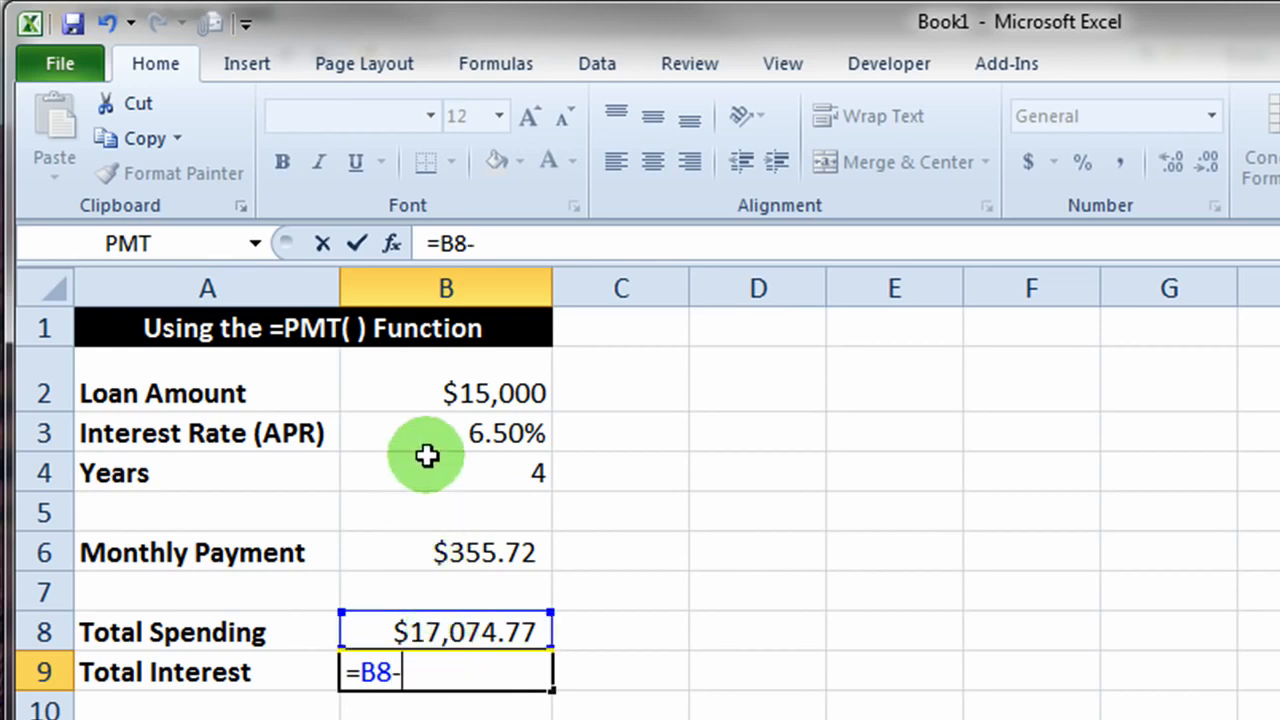
click(430, 394)
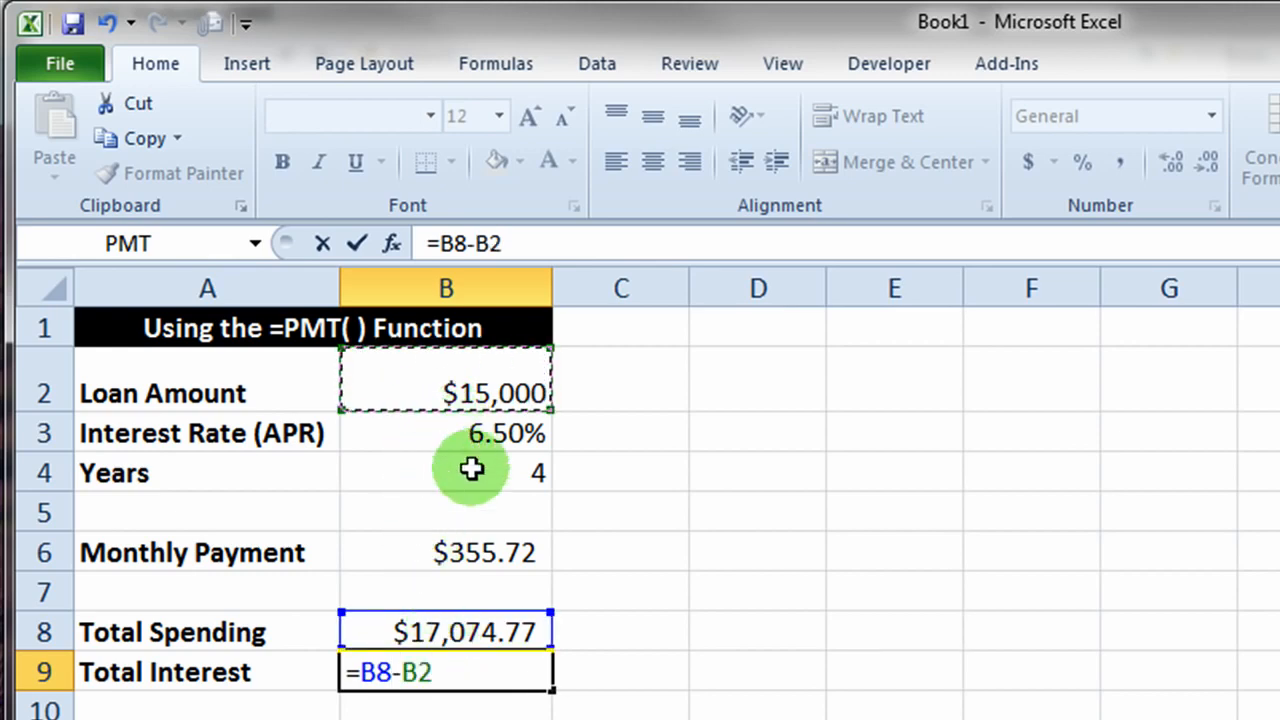
key(Return)
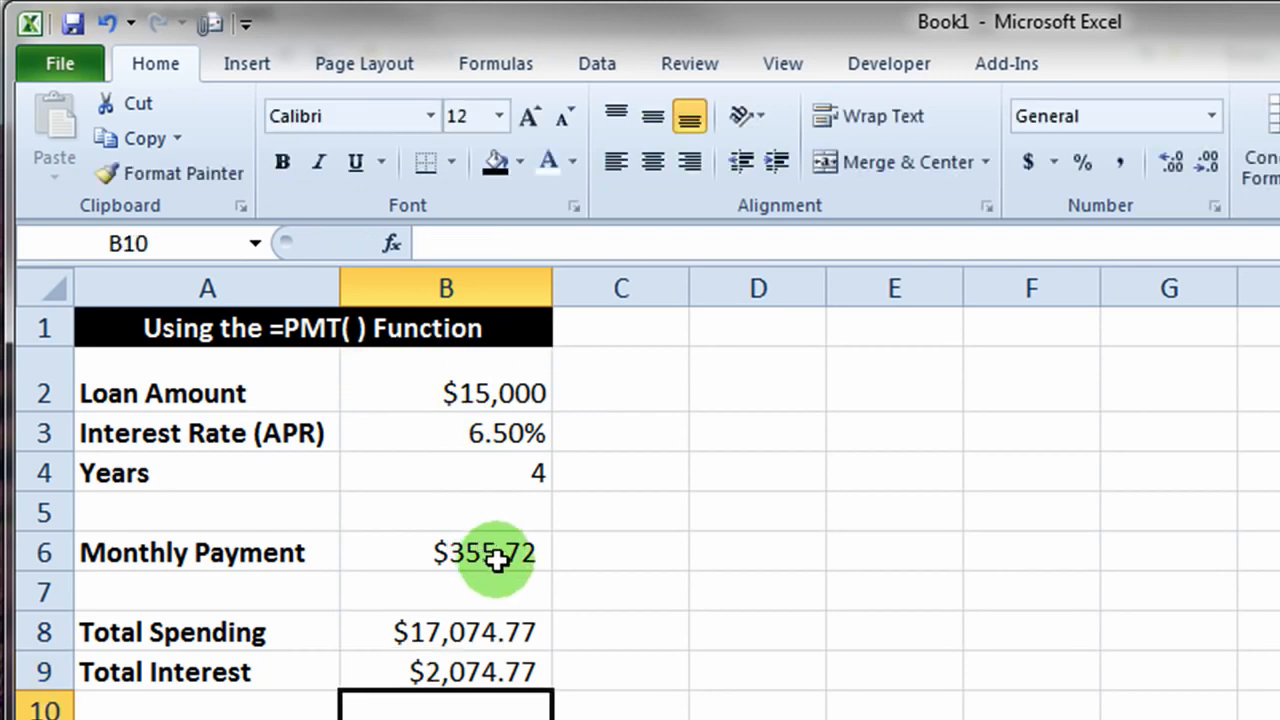
click(470, 671)
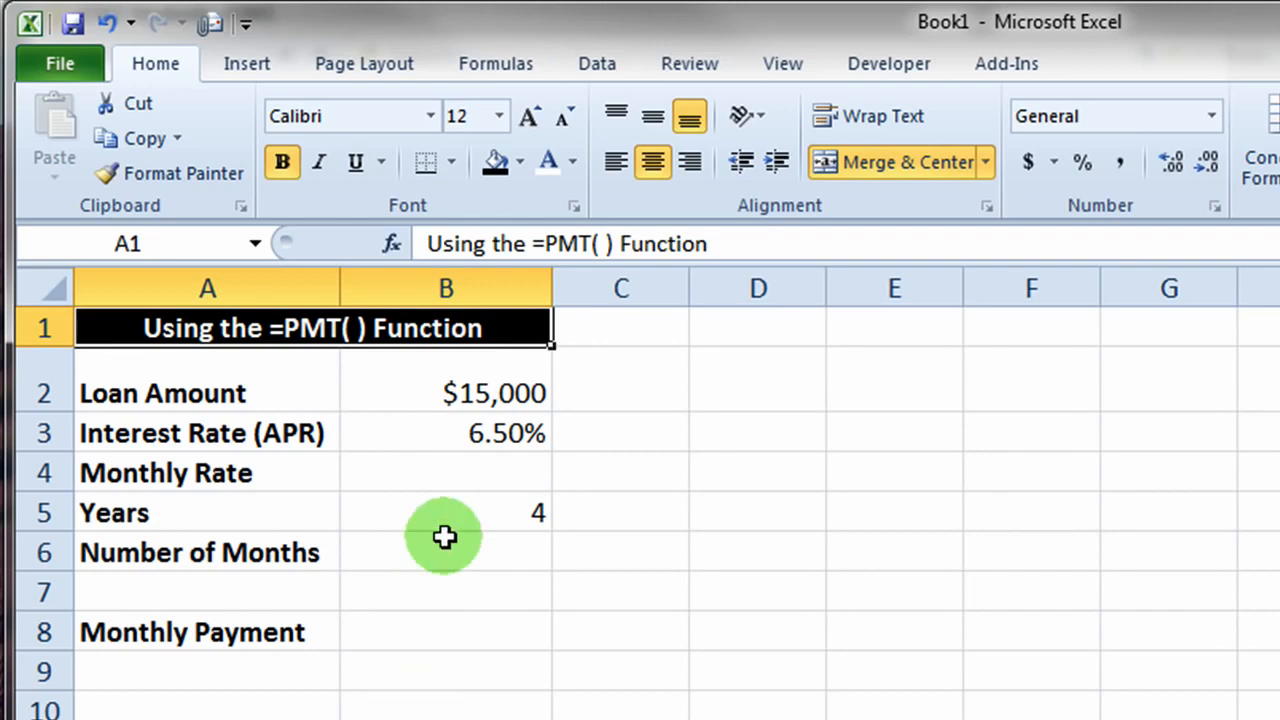
On the sheet with a Monthly Rate row, calculate the monthly rate in cell B4 with the formula =B3/12
click(467, 473)
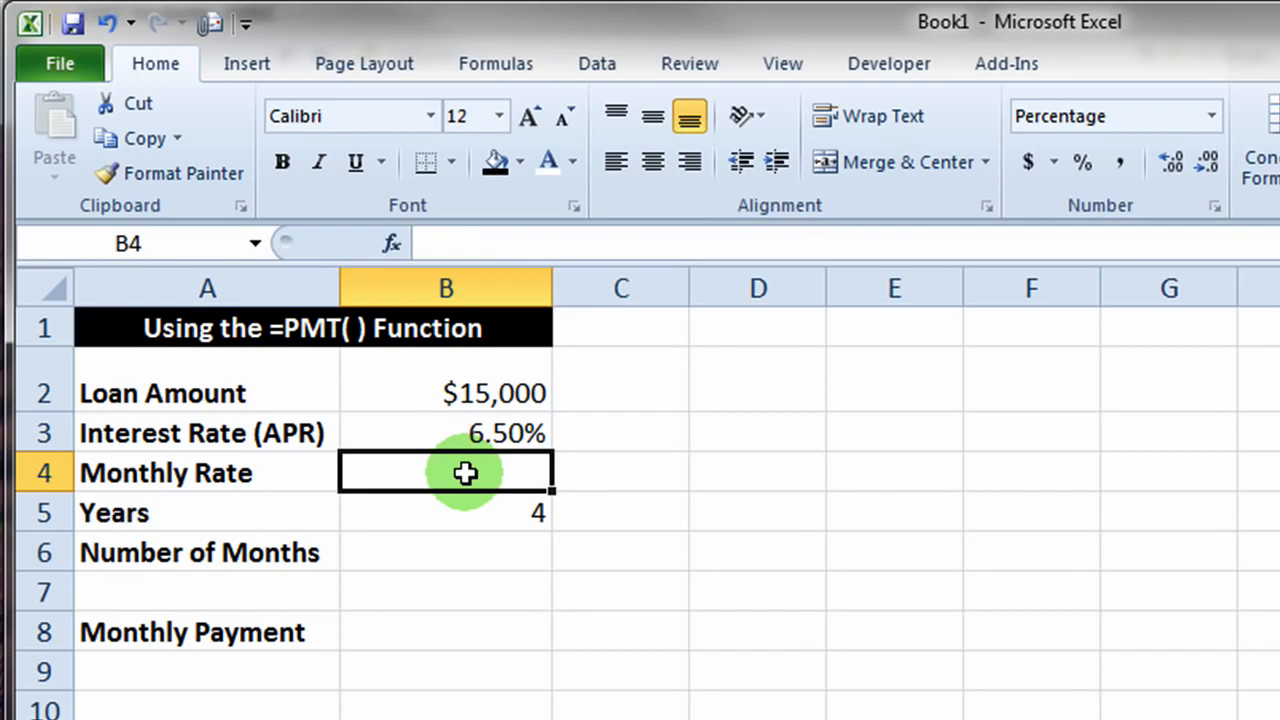
text(=)
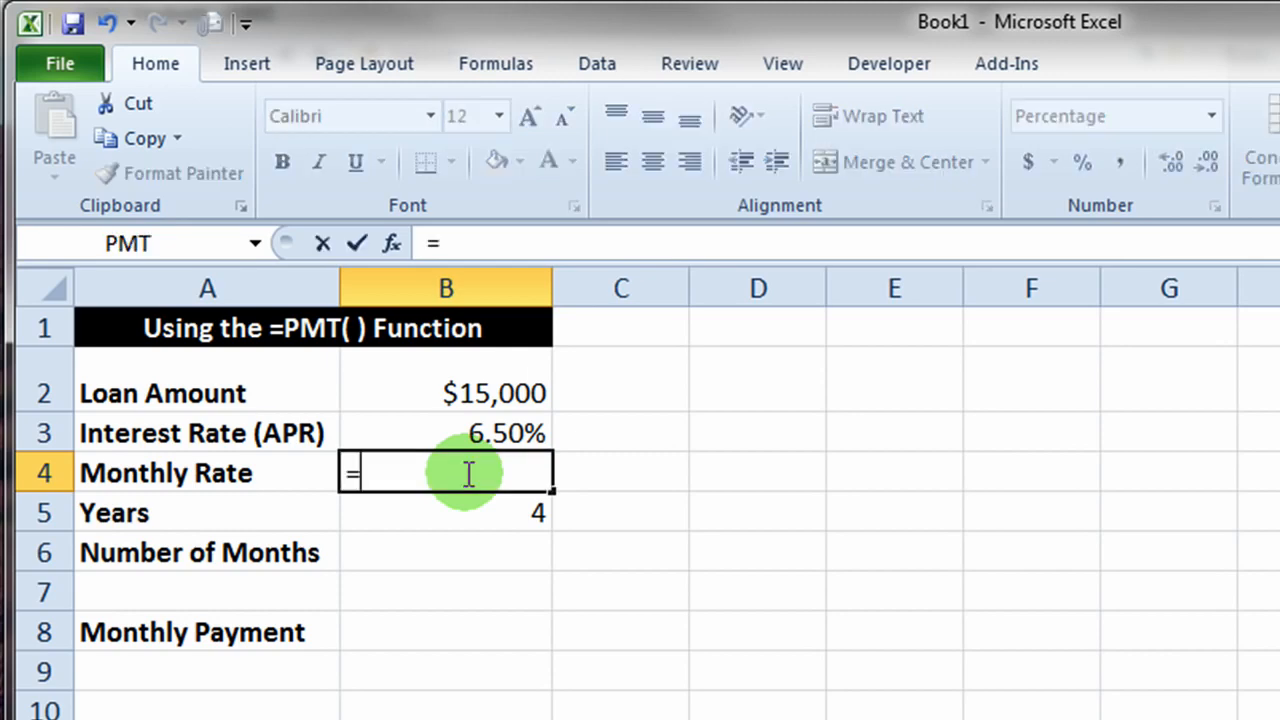
click(445, 429)
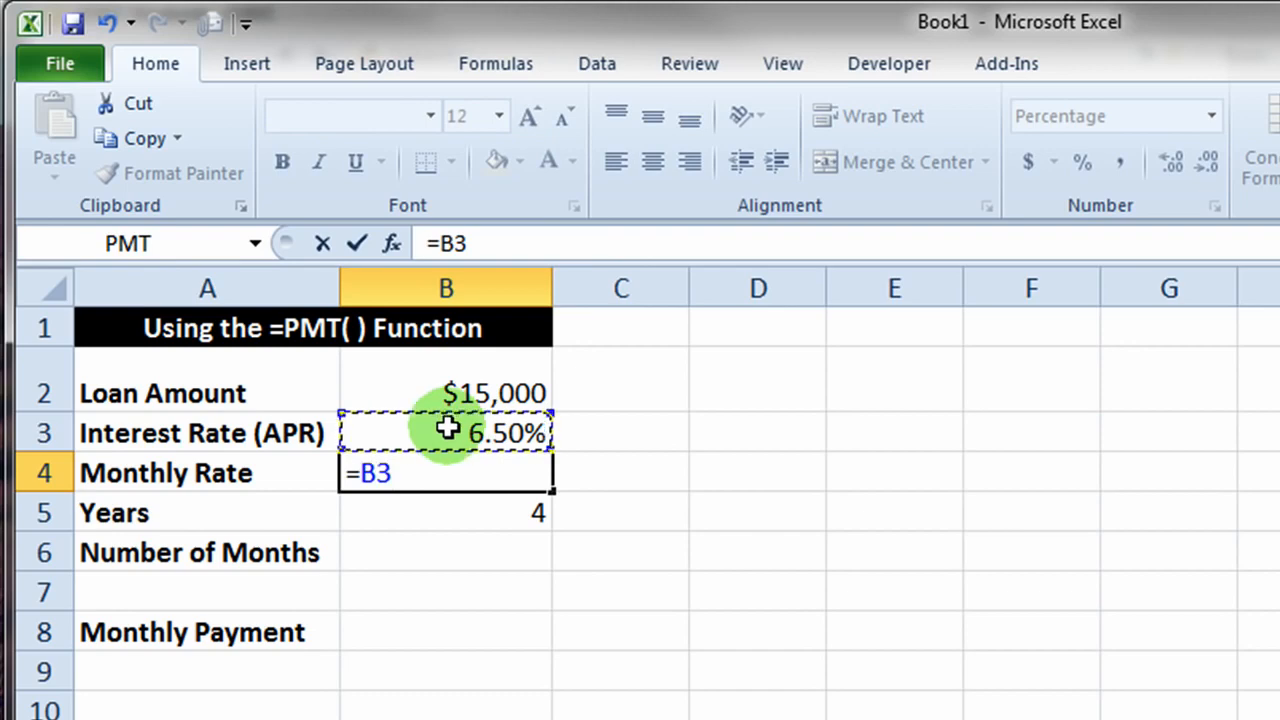
text(/12)
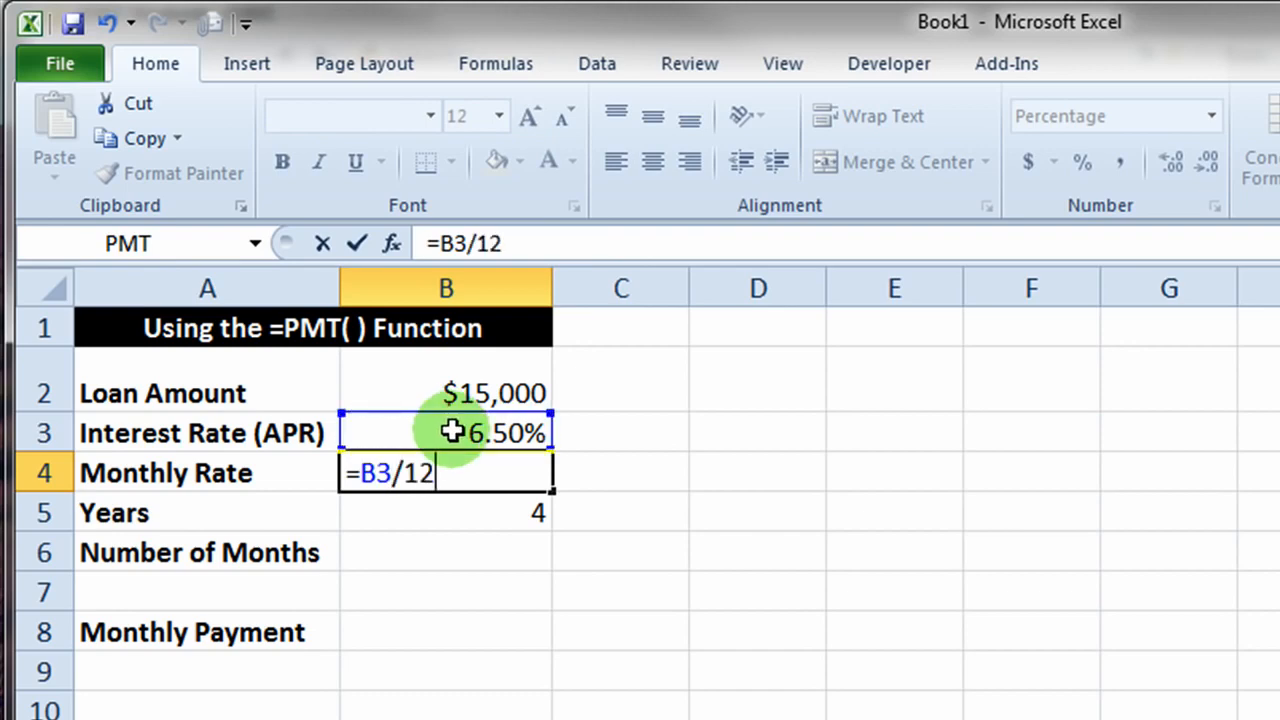
key(Return)
click(474, 469)
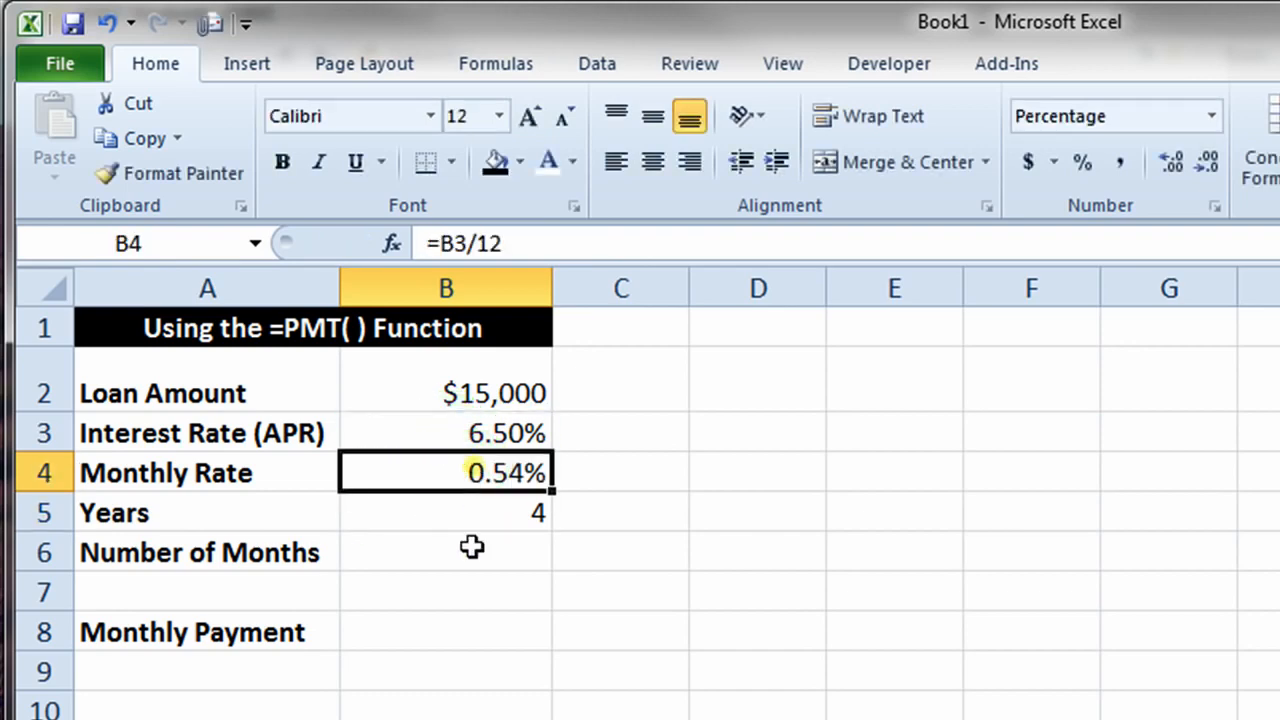
Calculate the Number of Months in cell B6 with the formula =B5*12
click(413, 553)
click(414, 553)
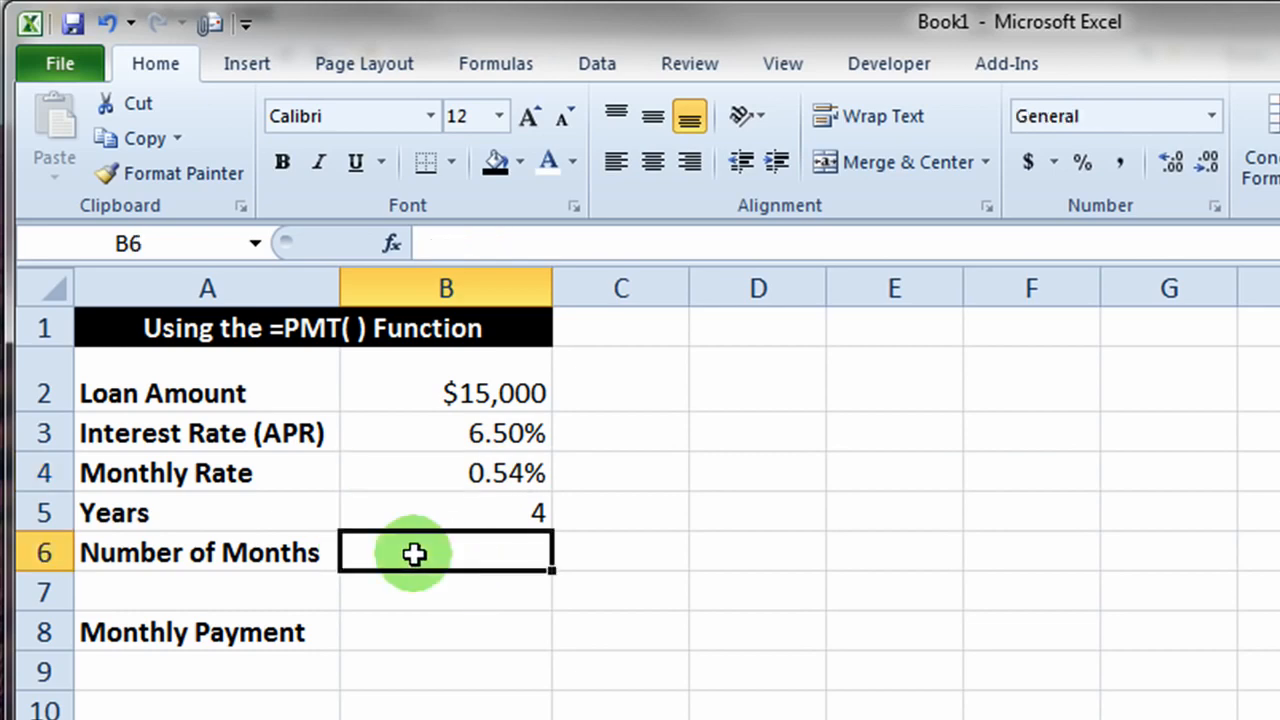
text(=)
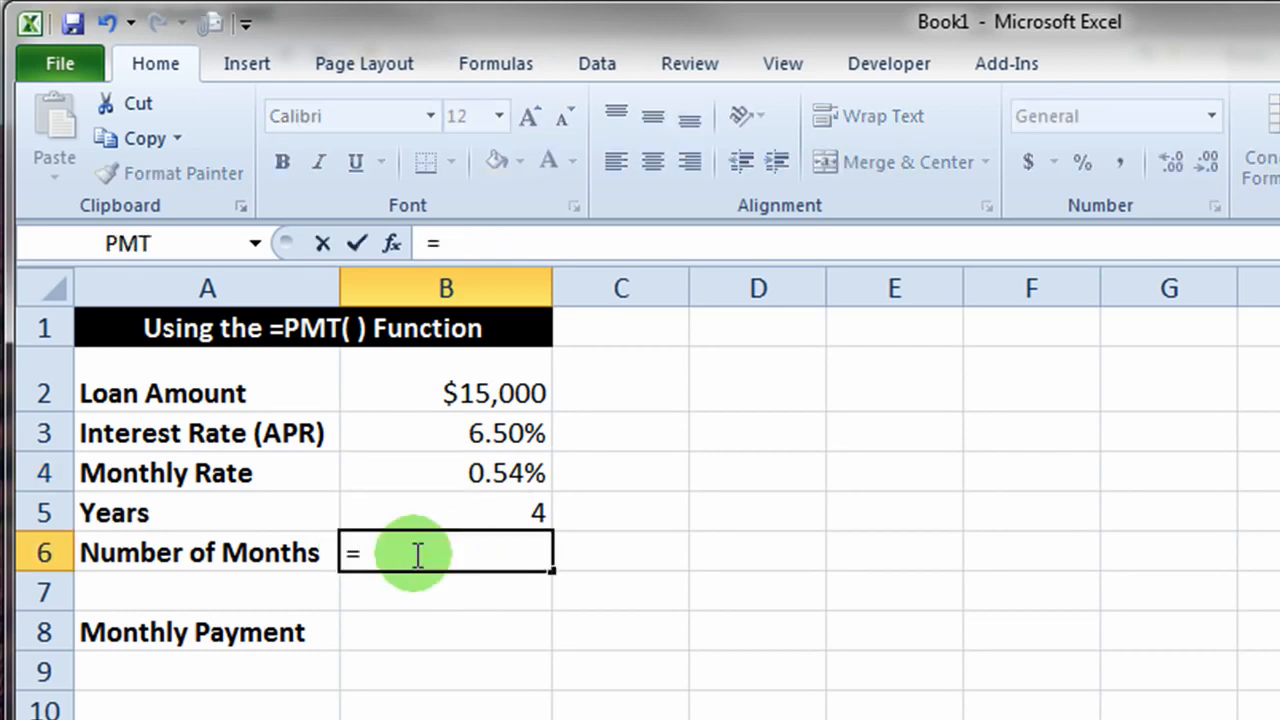
click(406, 508)
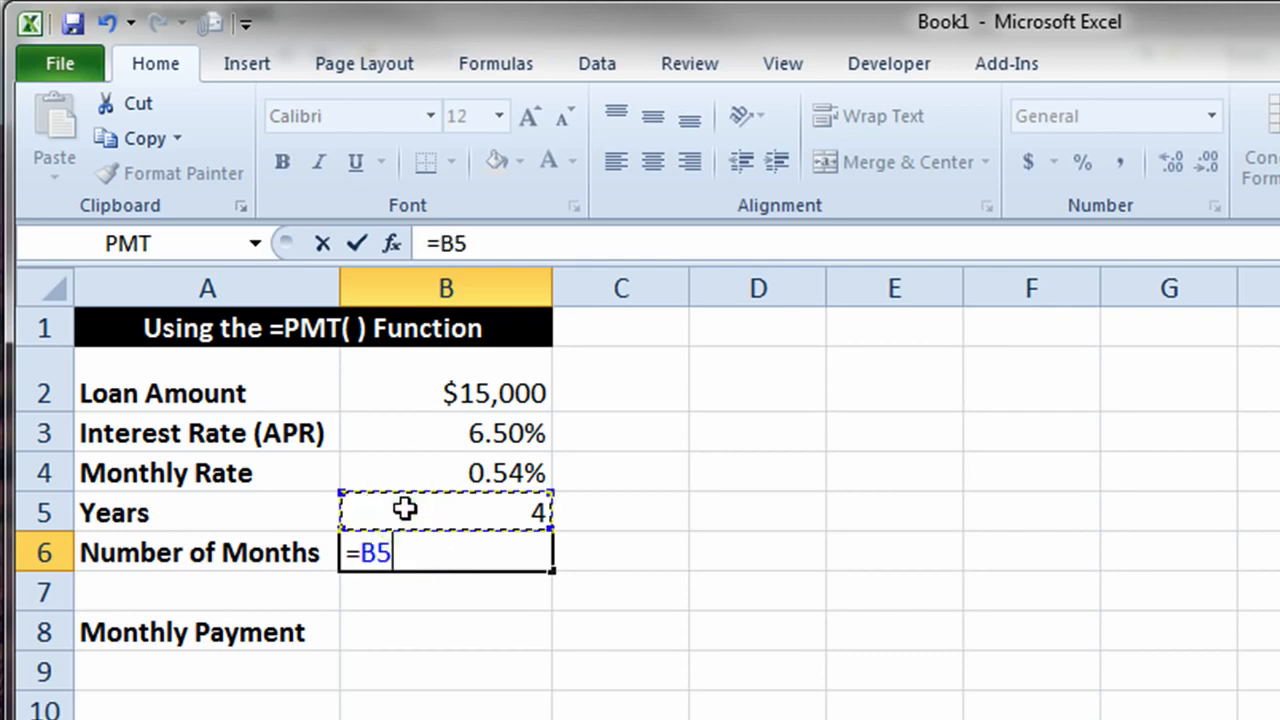
text(+)
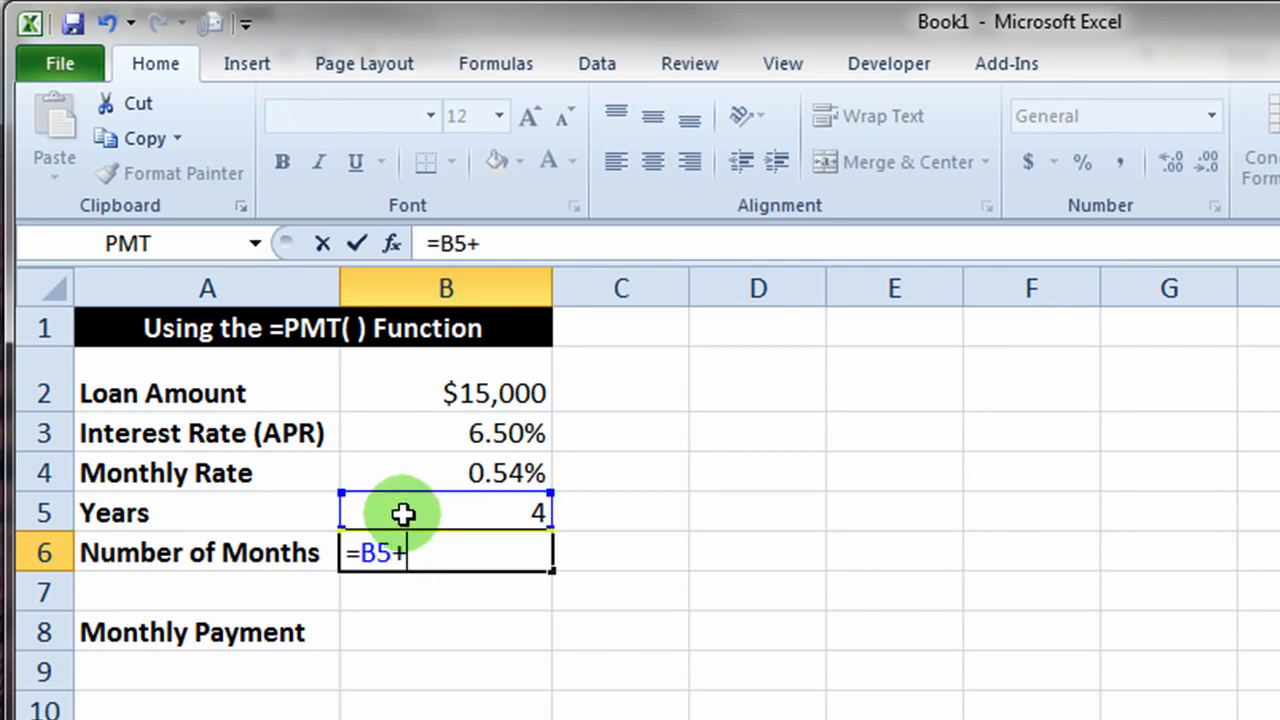
text(*12)
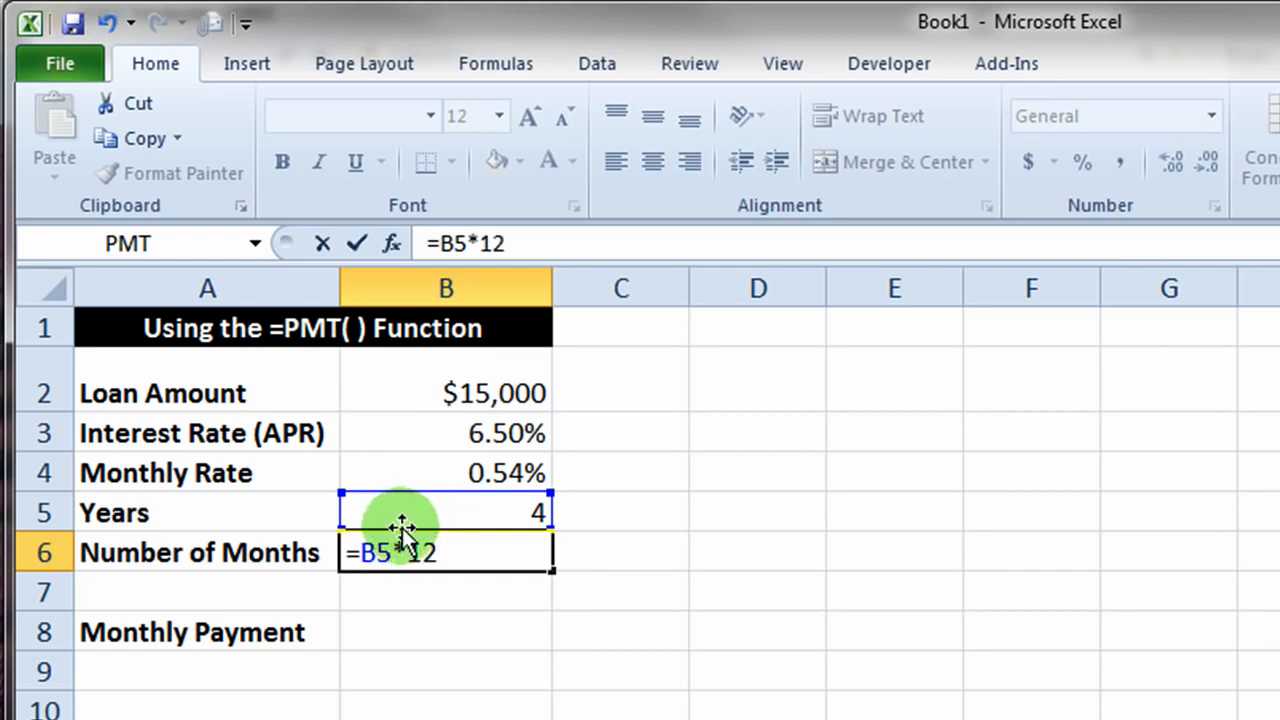
key(Return)
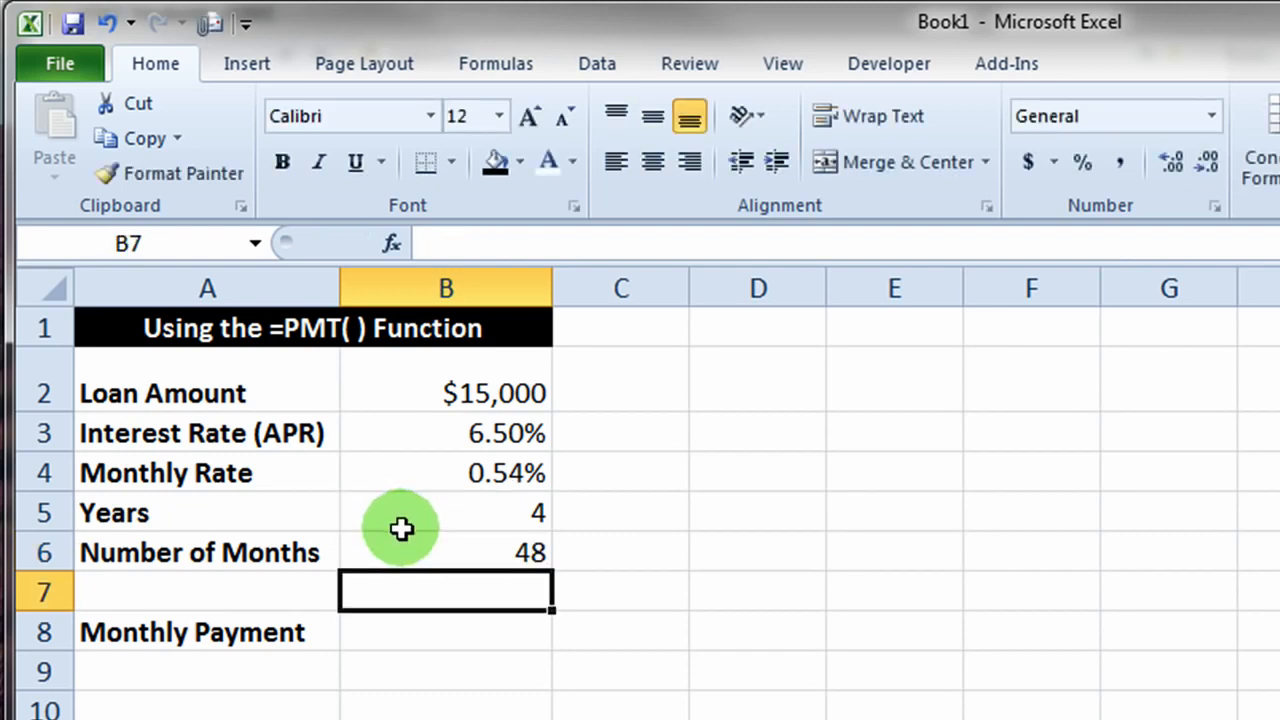
click(418, 553)
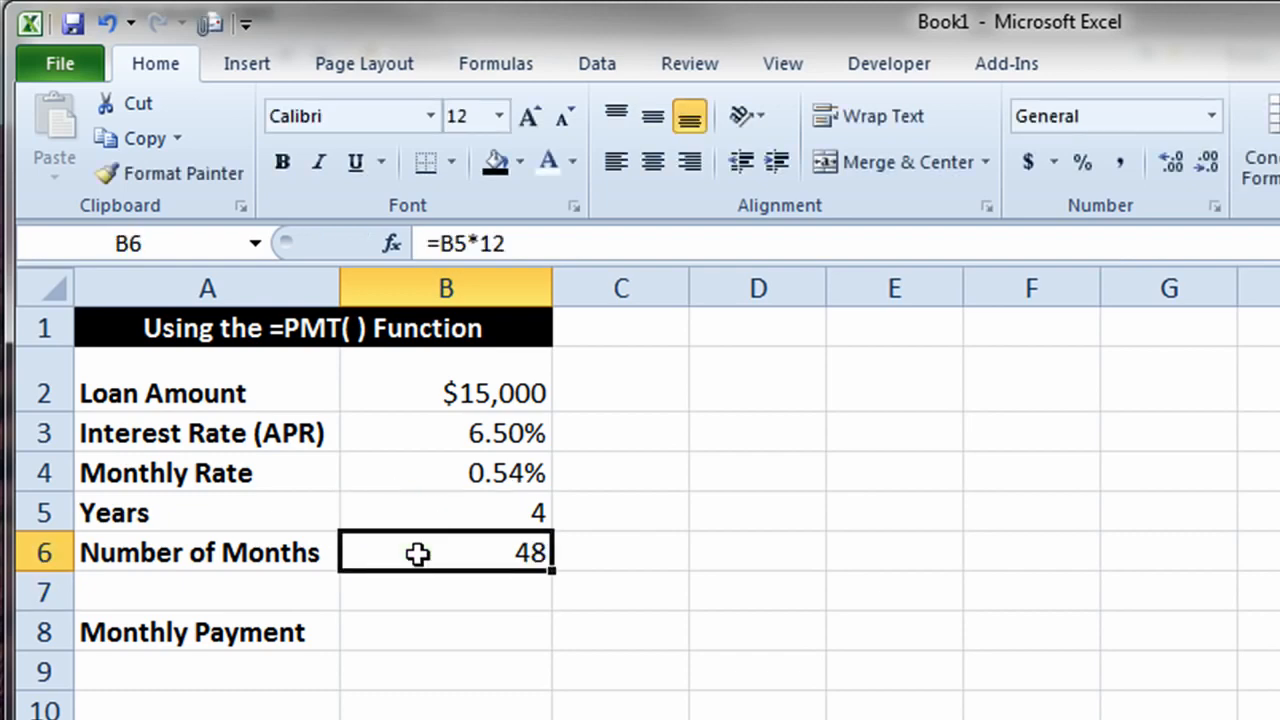
Calculate the Monthly Payment in cell B8 from the monthly rate, number of months and loan amount with the formula =-PMT(B4,B6,B2)
click(447, 634)
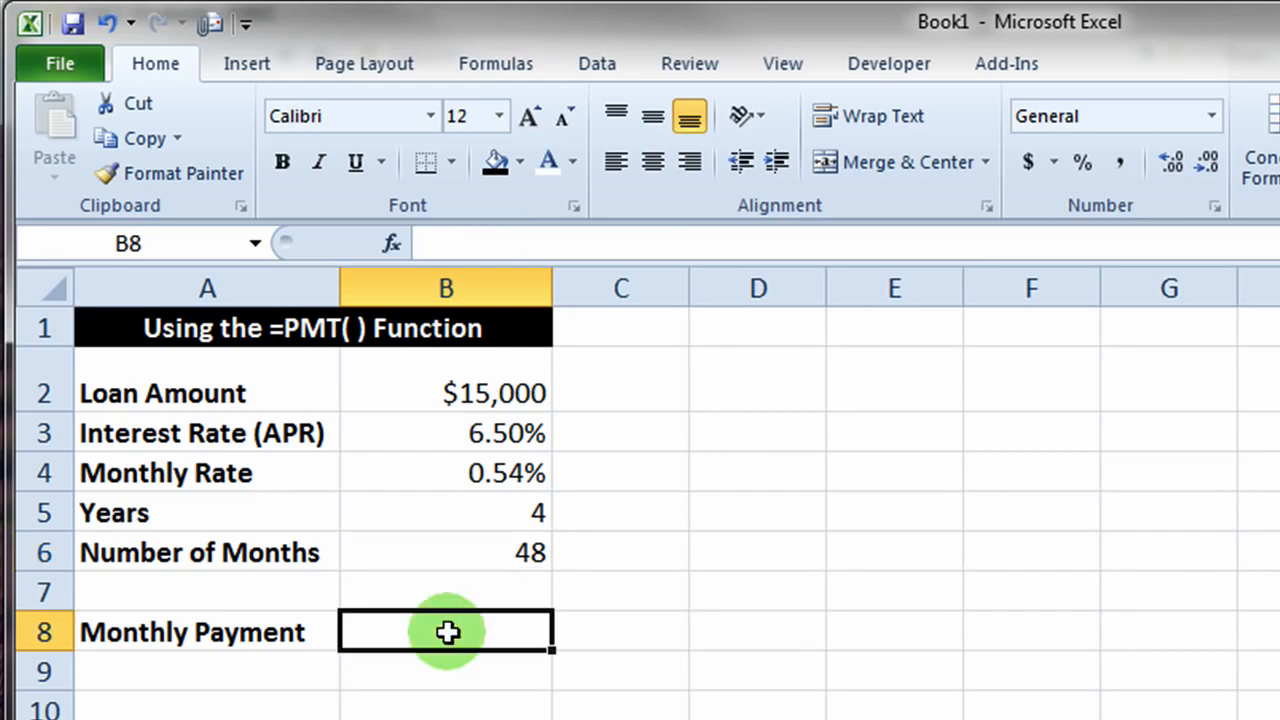
text(=PMT()
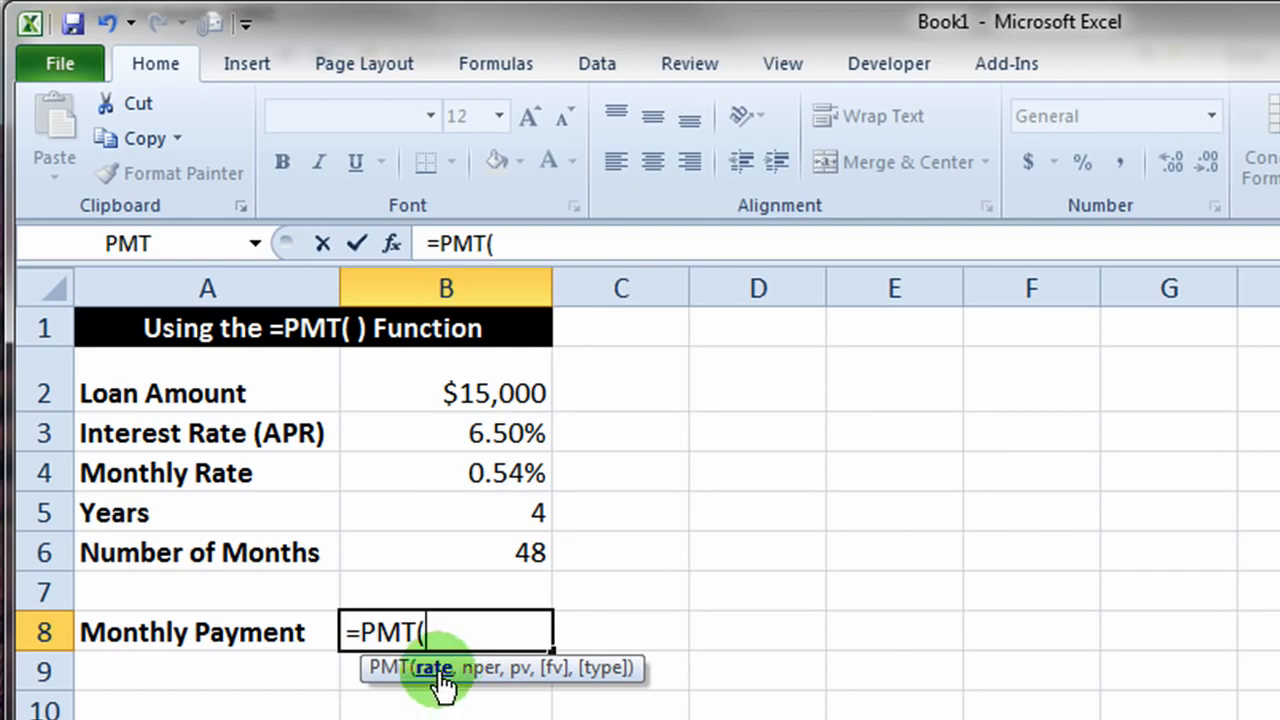
click(456, 473)
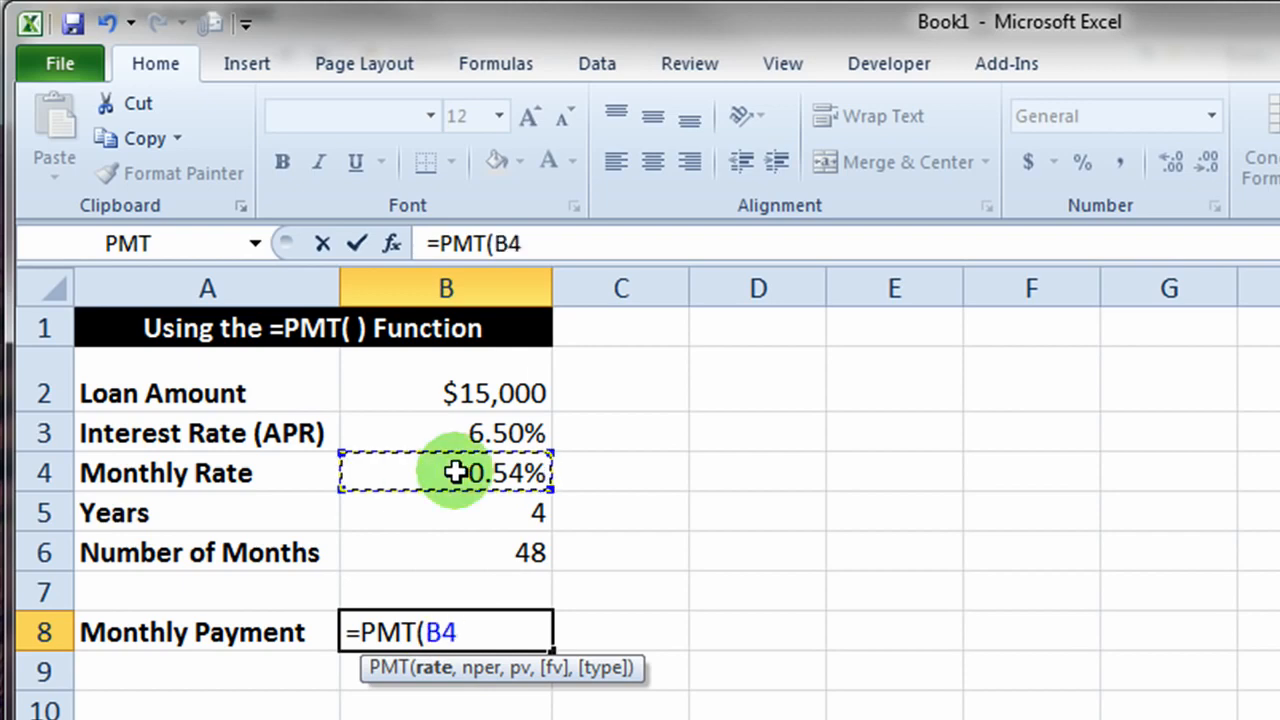
text(,)
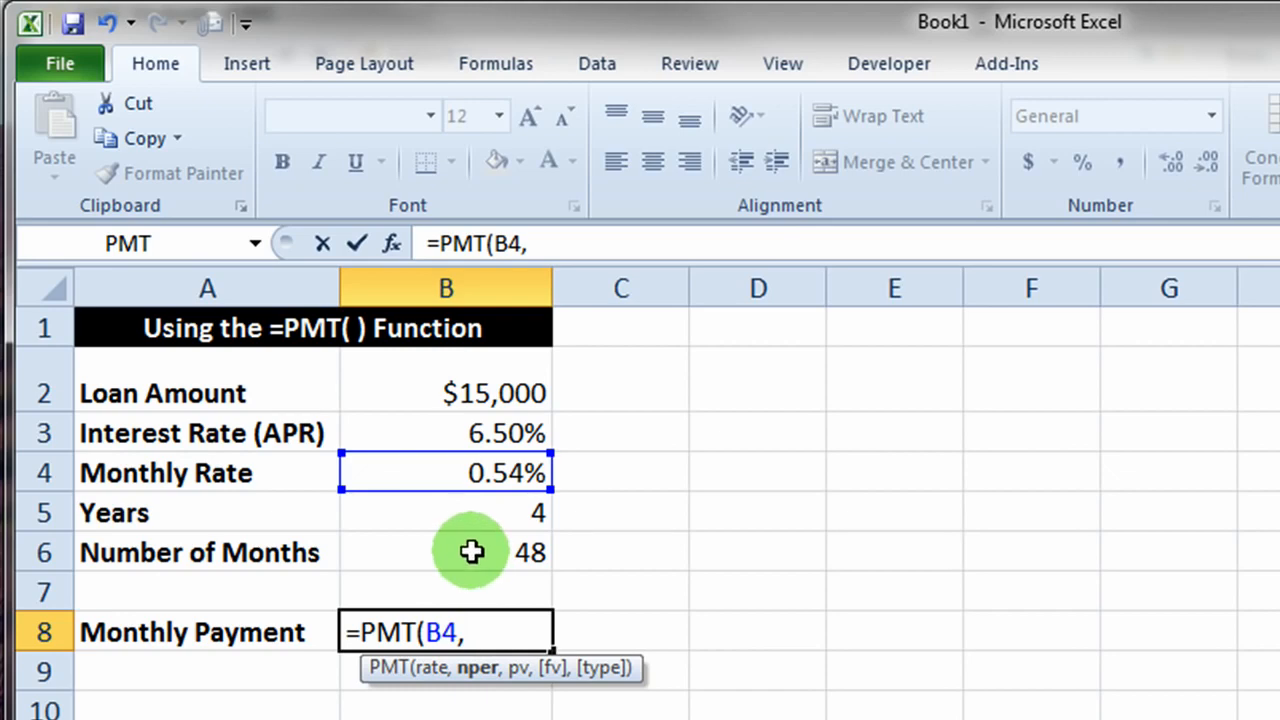
click(472, 552)
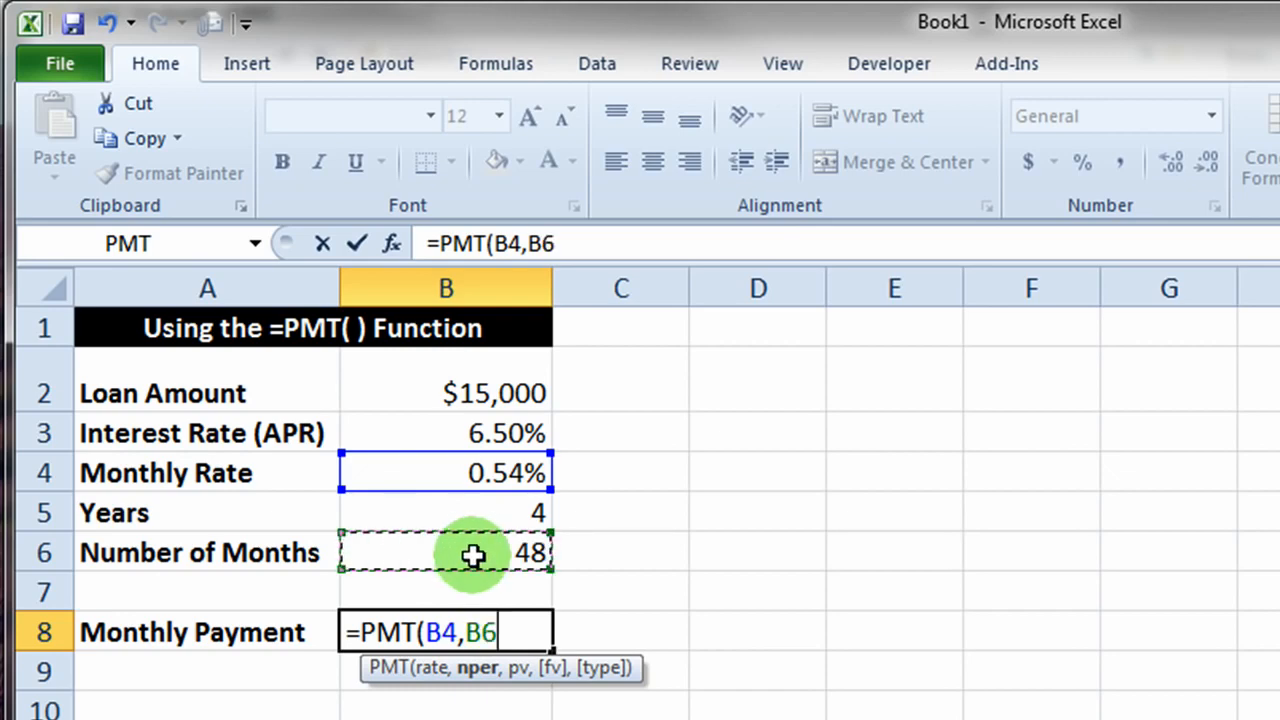
text(,)
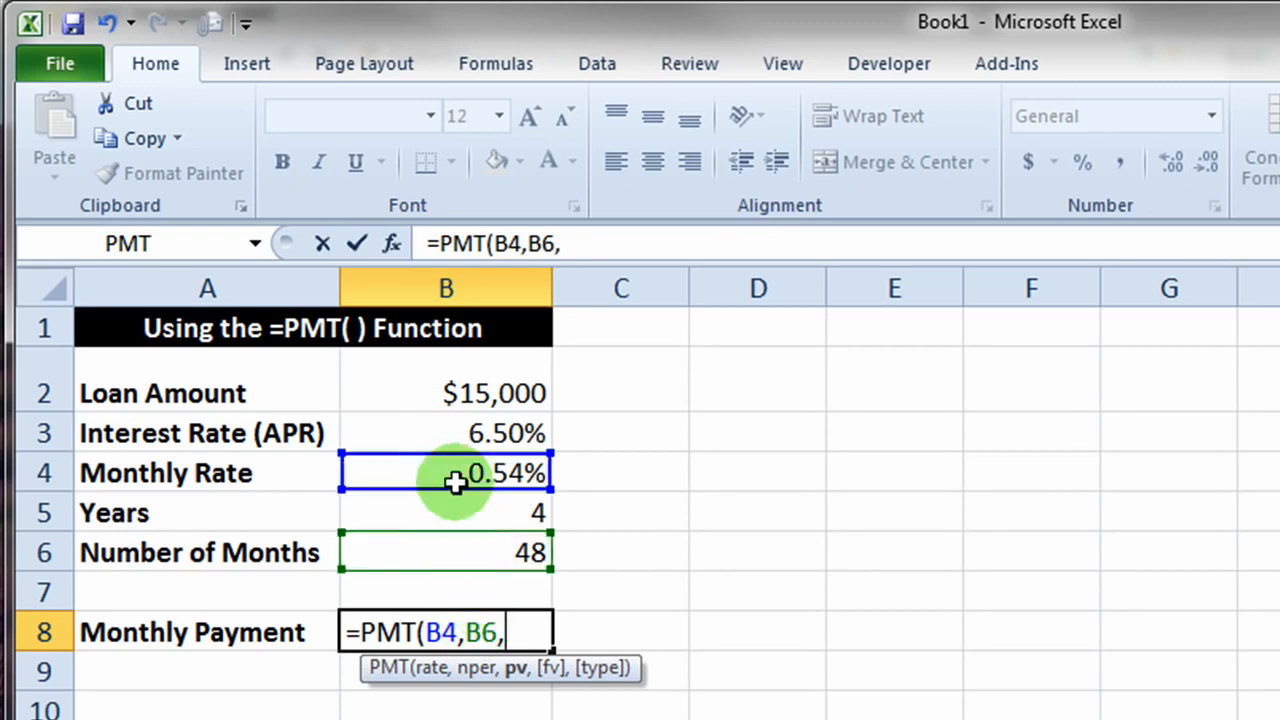
click(450, 393)
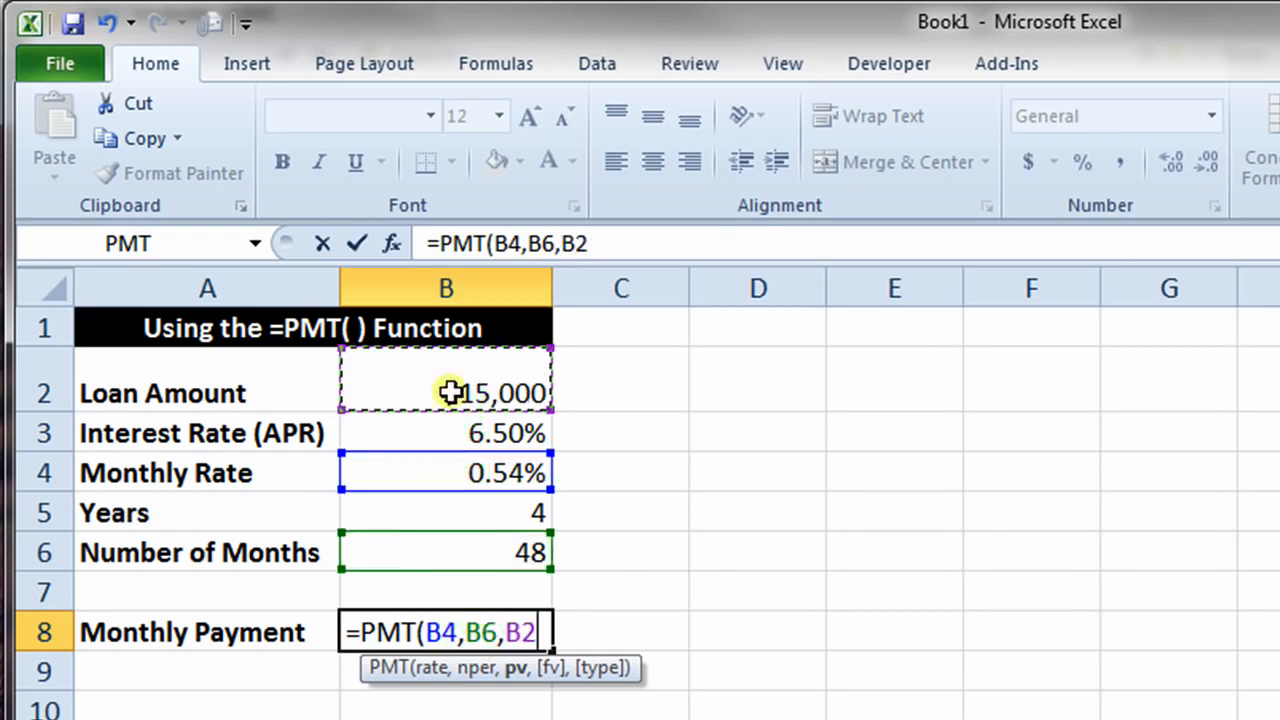
text())
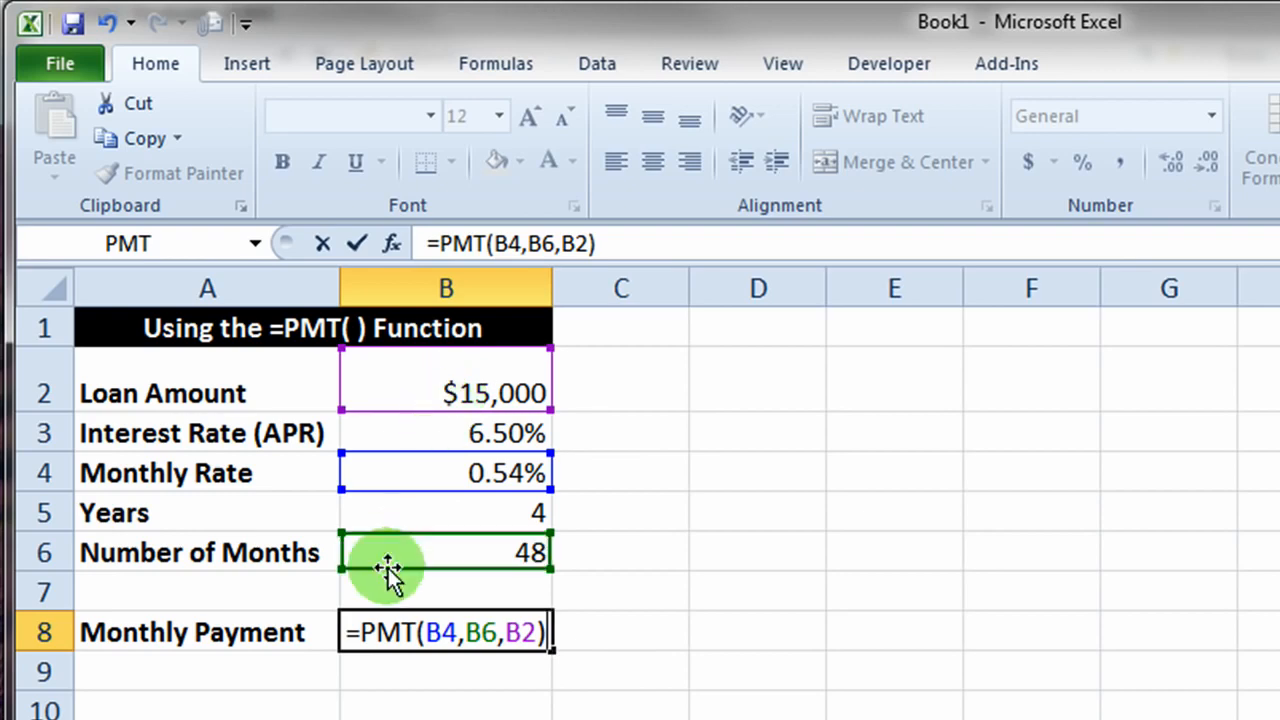
click(357, 632)
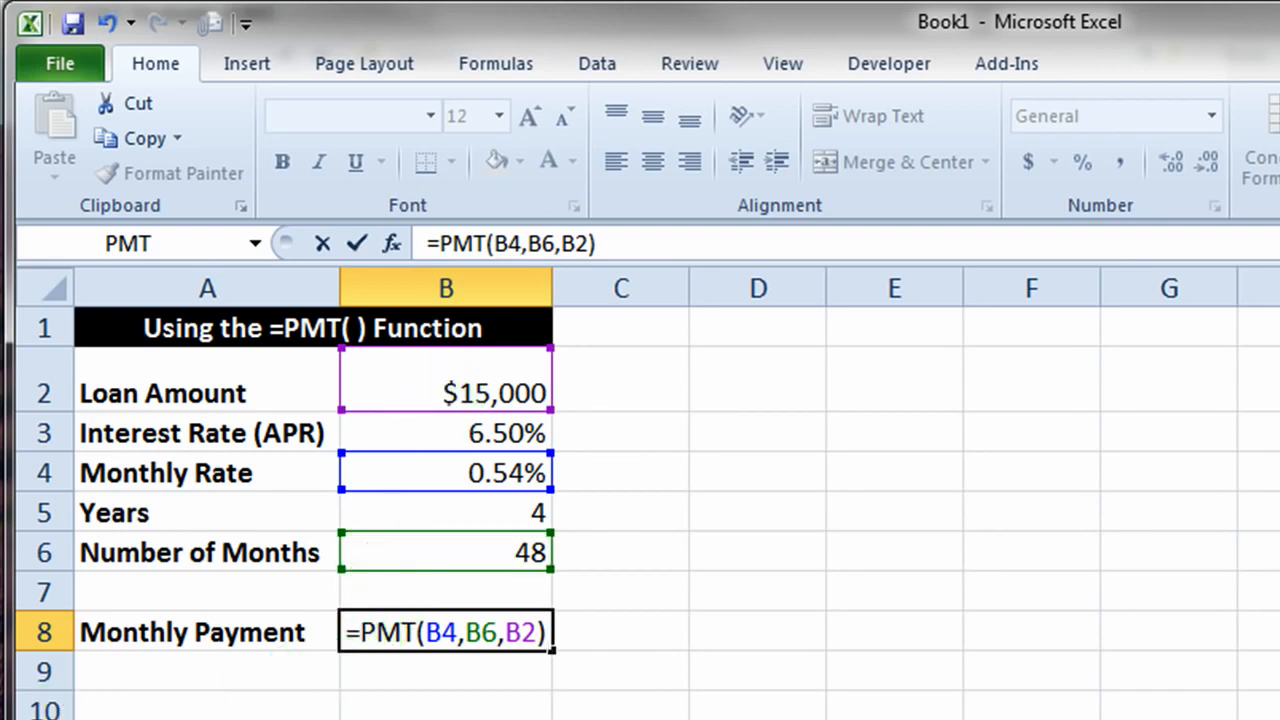
text(-)
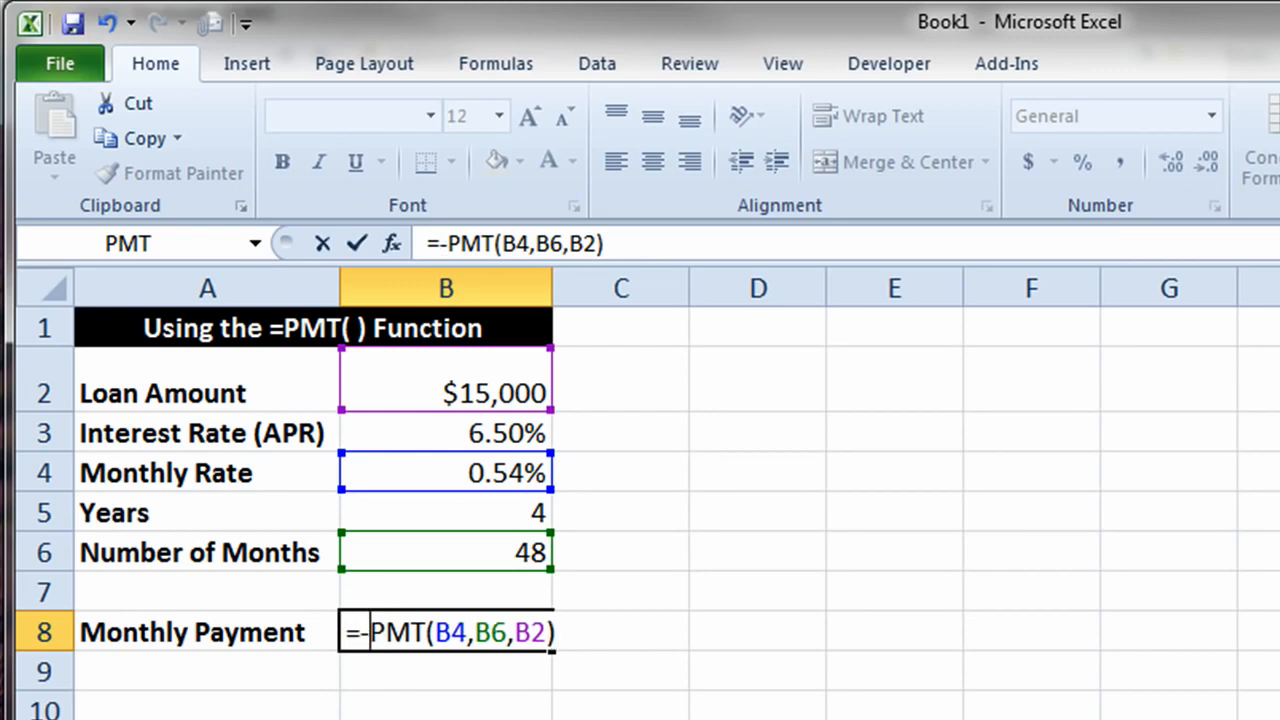
key(Return)
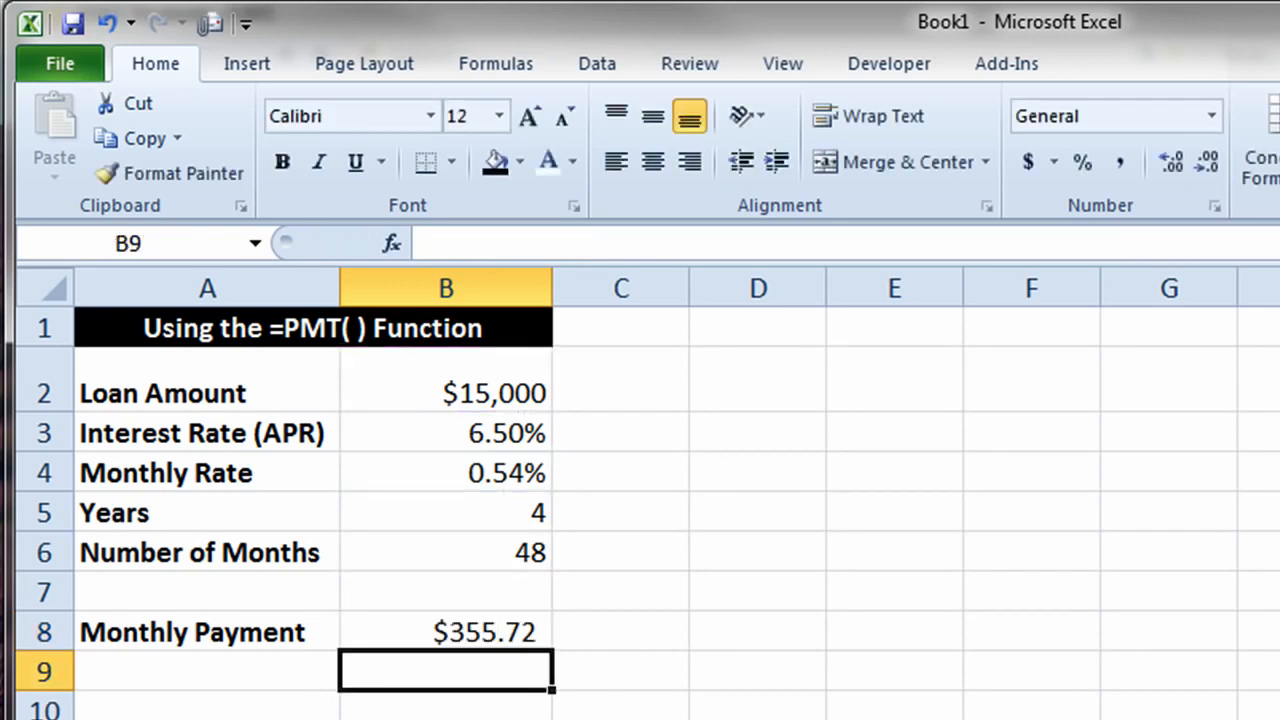
click(508, 632)
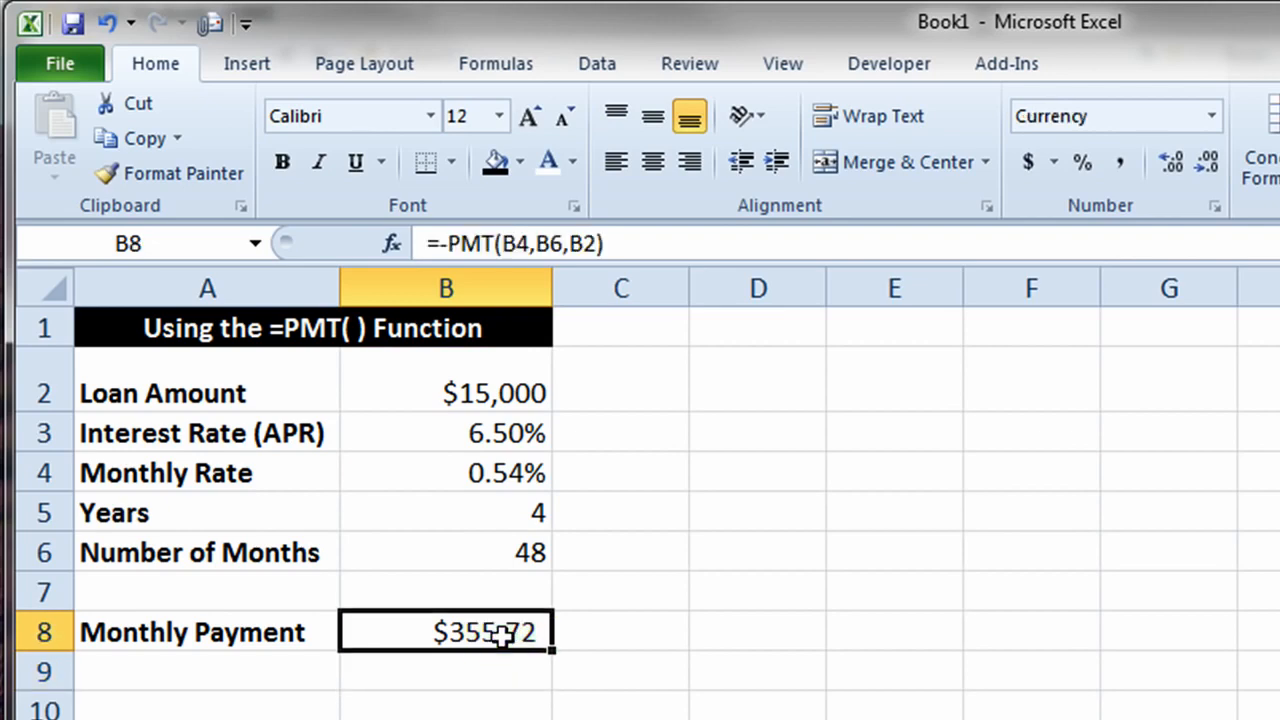
click(461, 392)
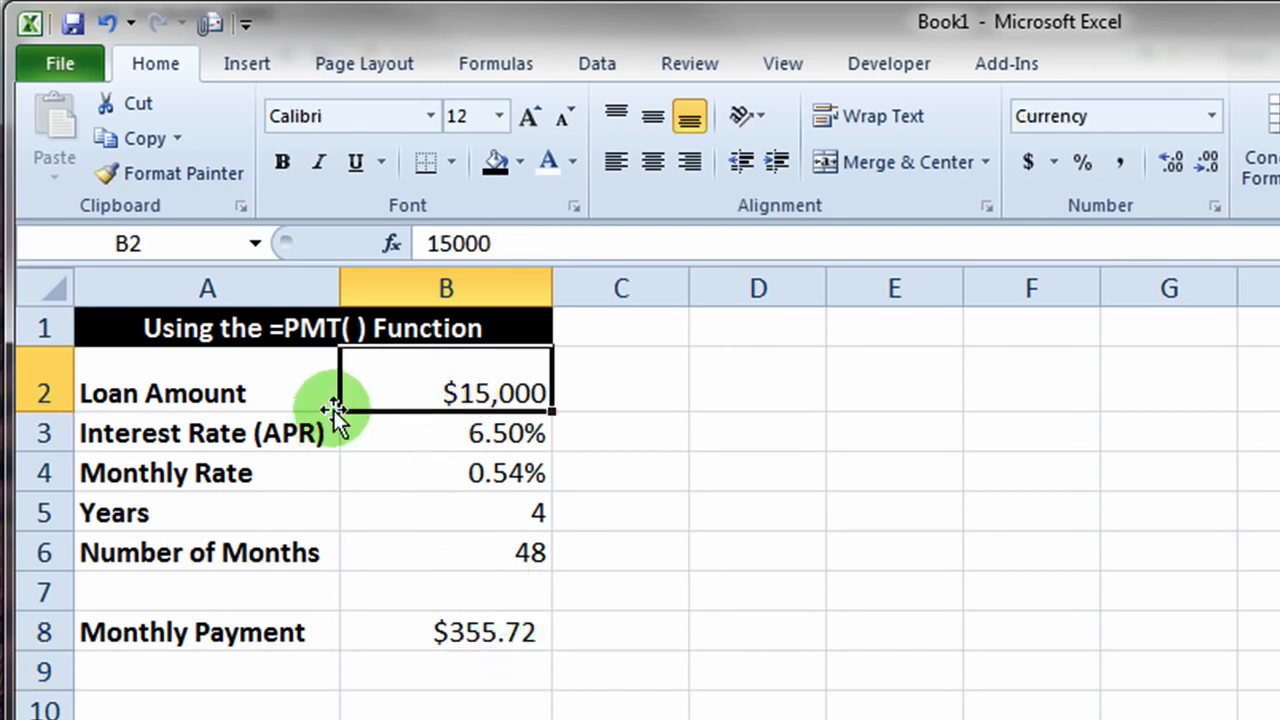
text(20)
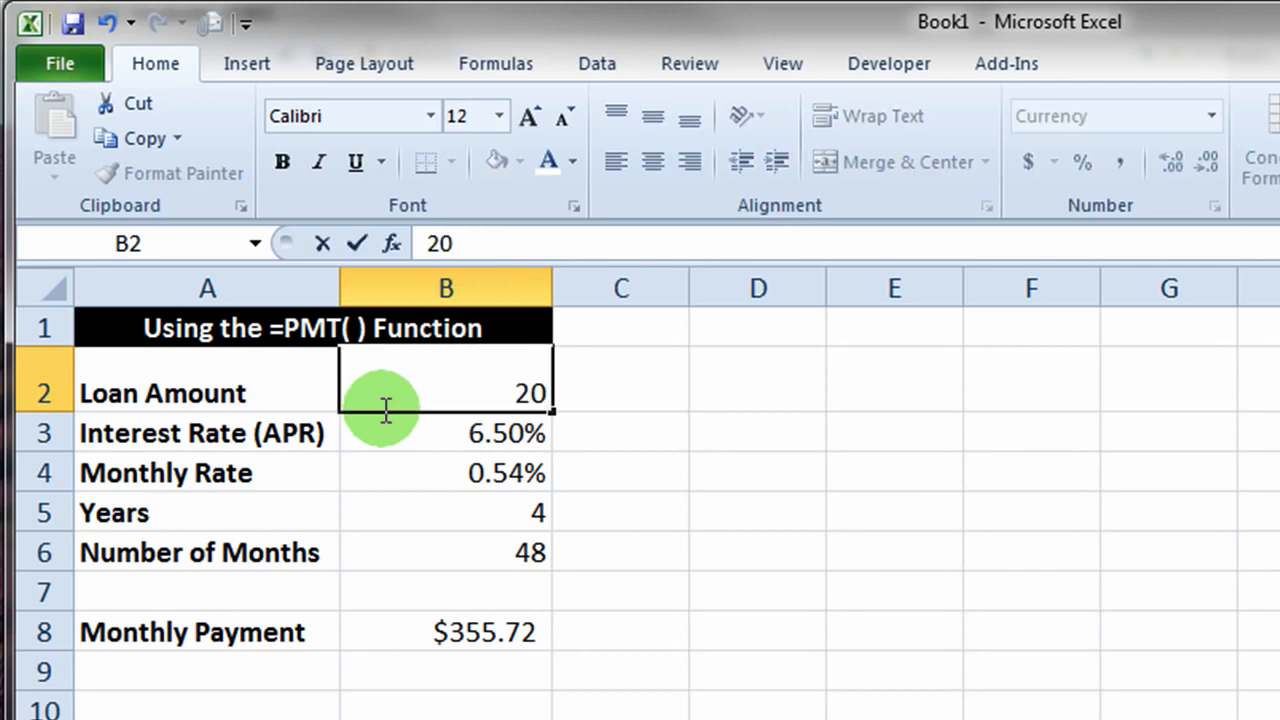
key(Return)
key(Return)
Change the Loan Amount in cell B2 to 20000
click(480, 393)
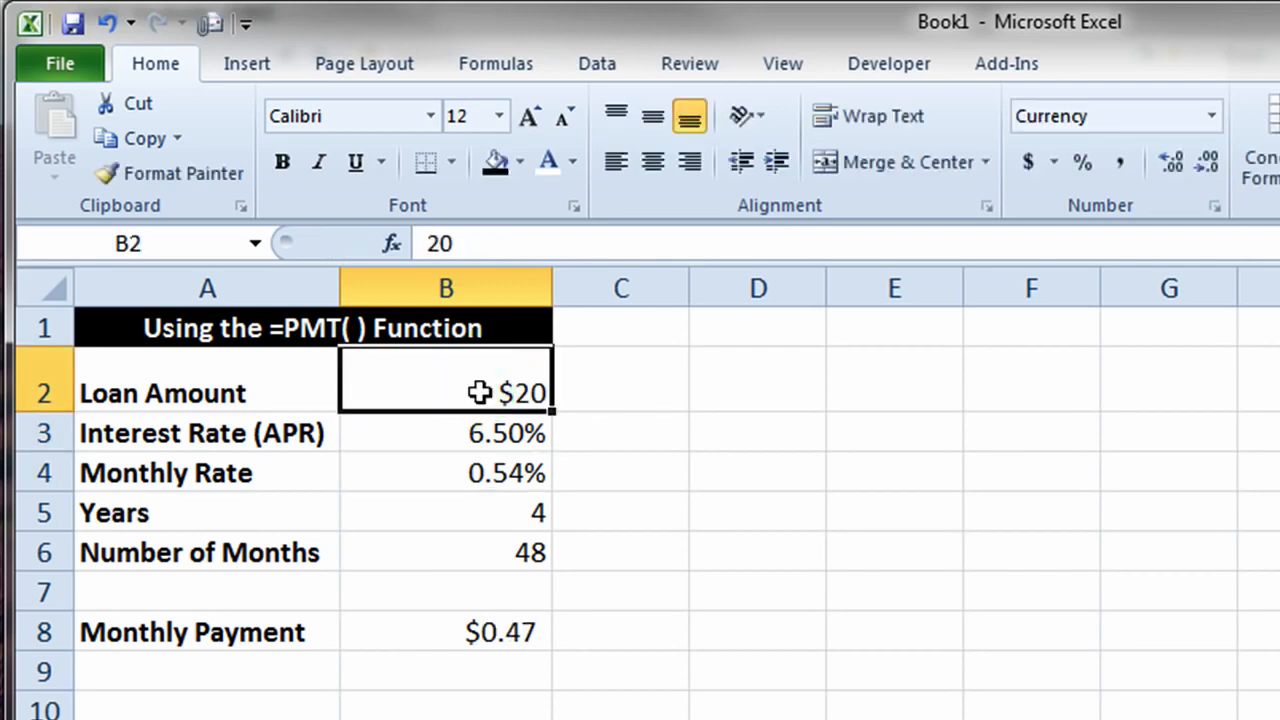
click(480, 393)
text(20000)
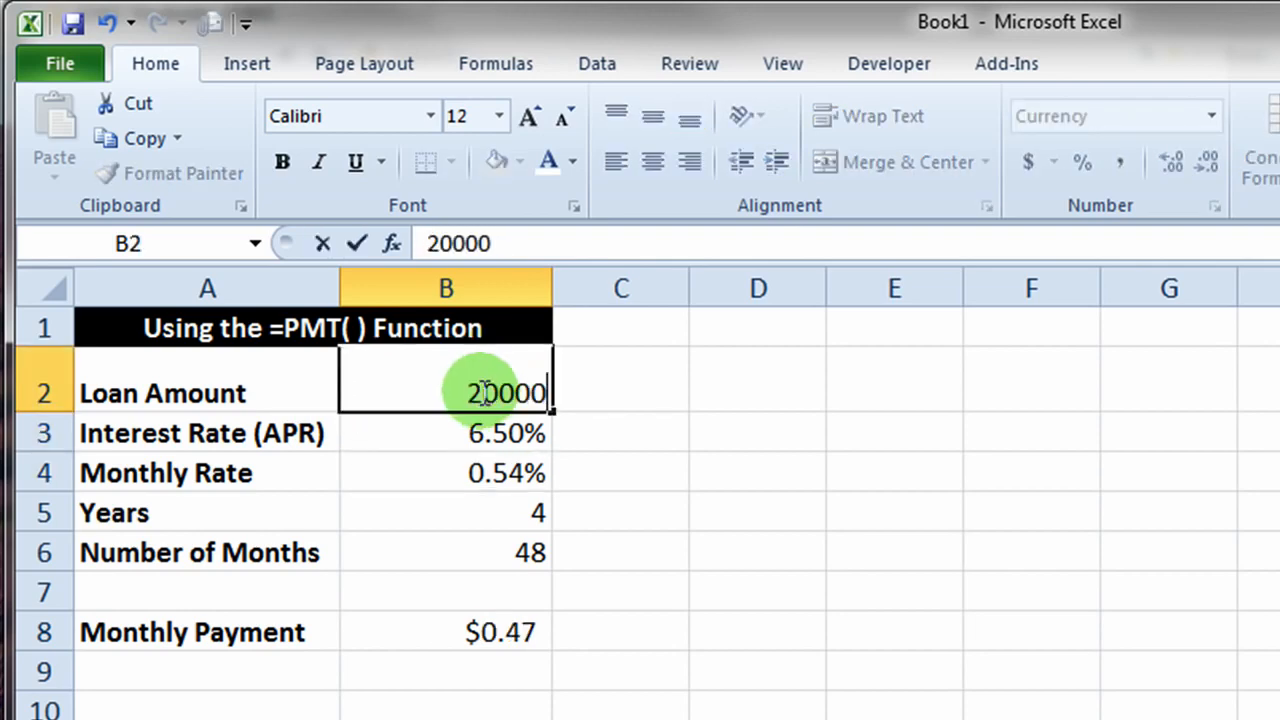
key(Return)
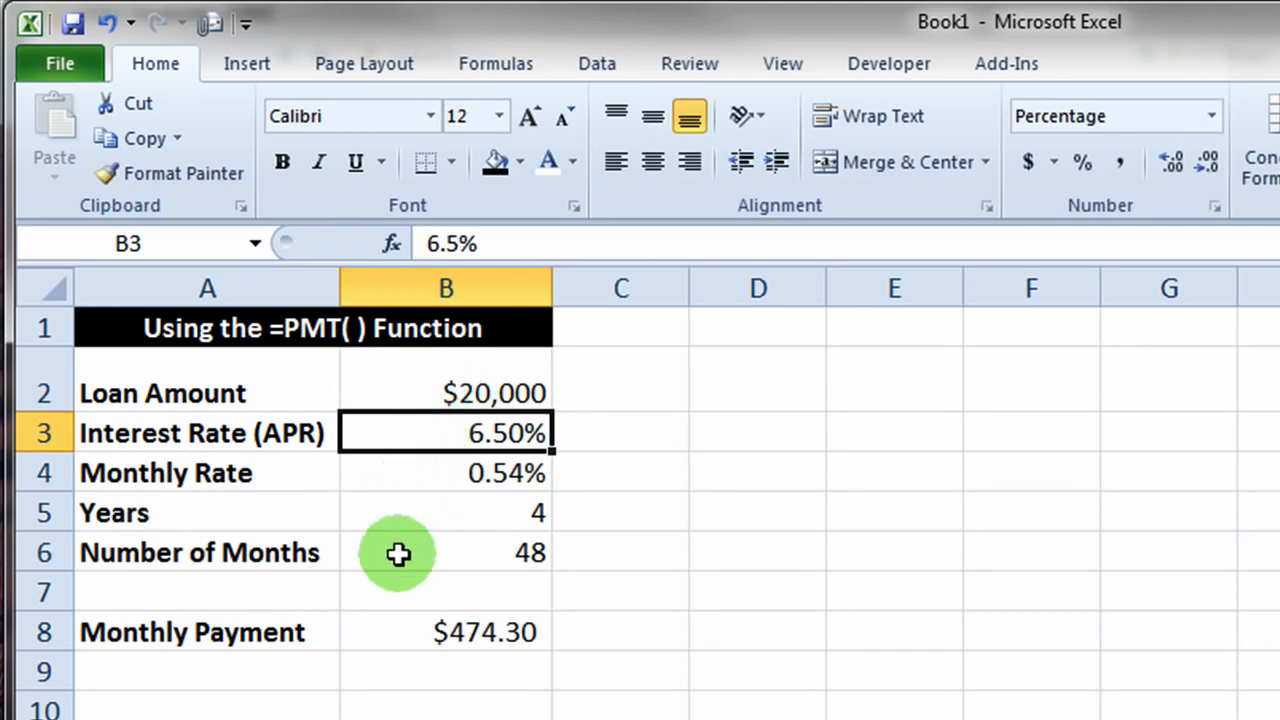
Change the loan term in the Years cell B5 to 5
click(457, 513)
click(462, 517)
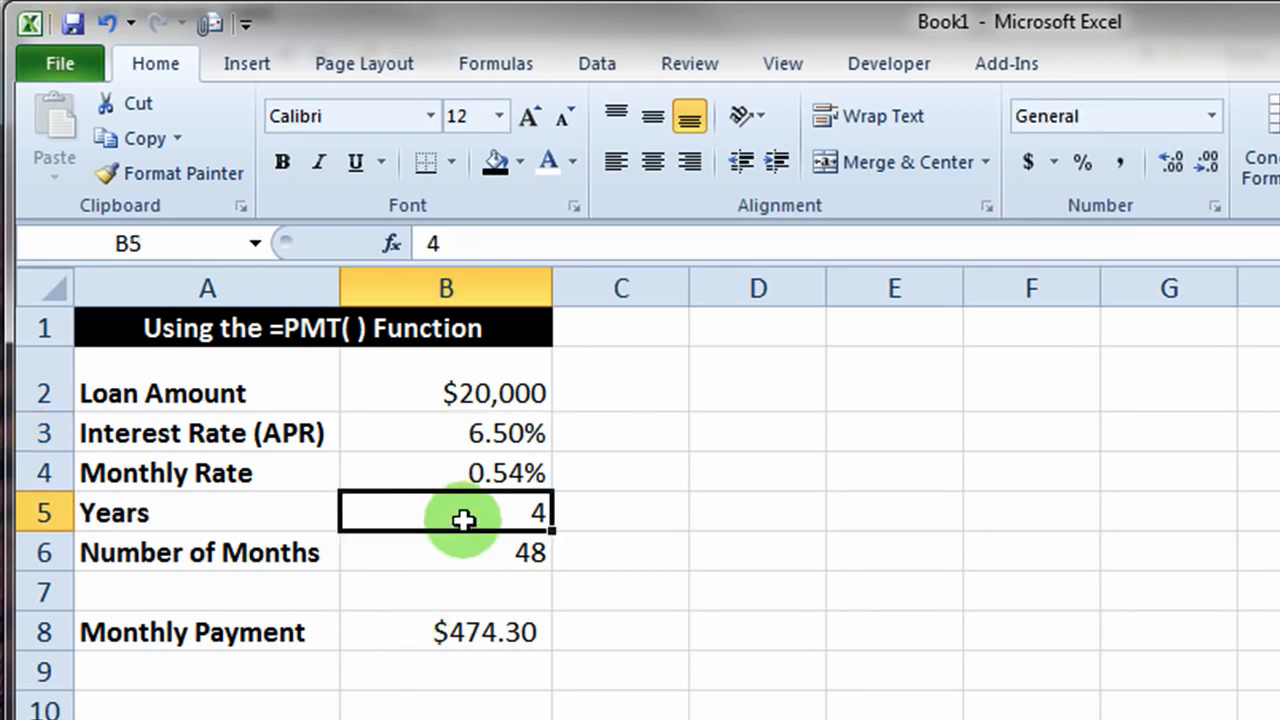
text(5)
key(Return)
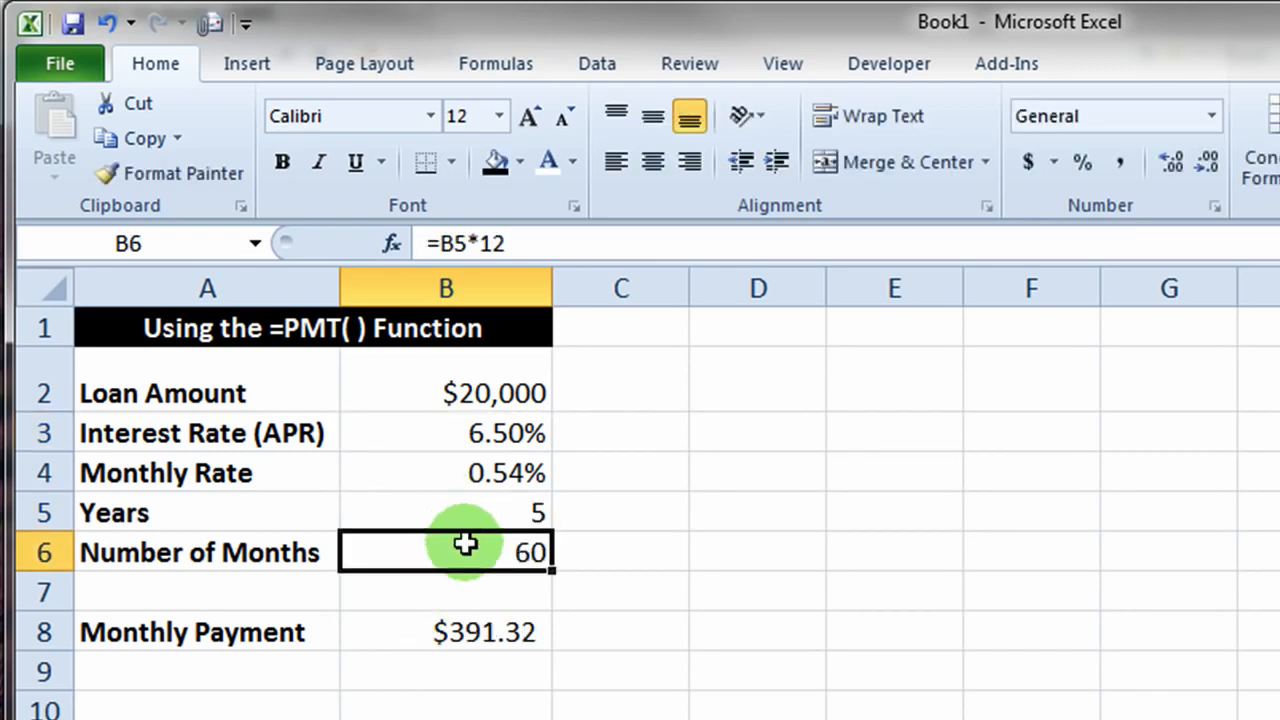